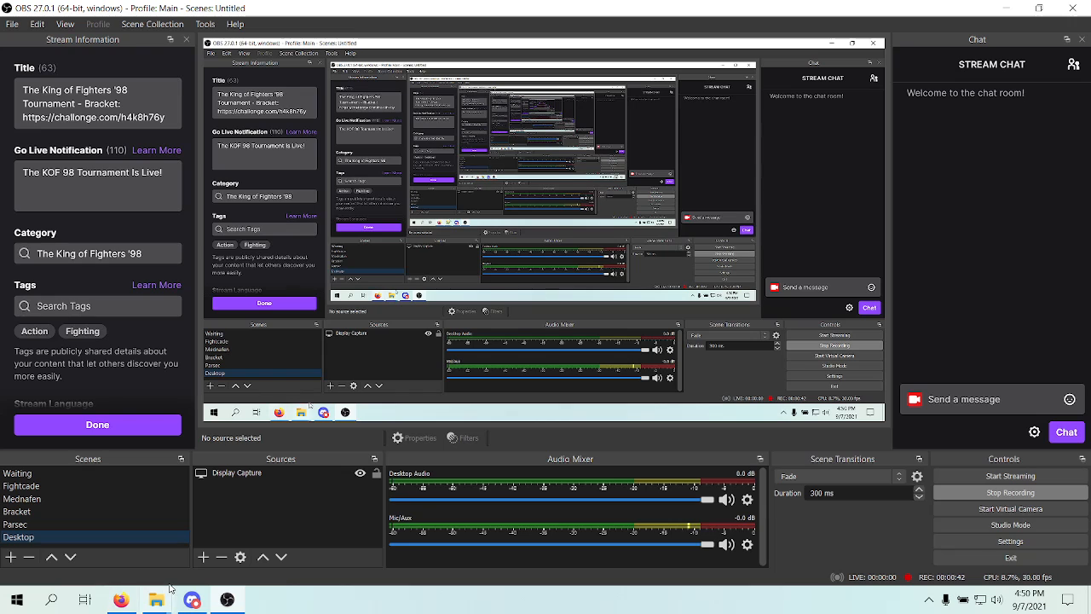
# Step: Switch to Firefox, save flycast-dojo-0.4.15-ggpo-test-3.zip from the GitHub release's assets, and check the download's progress
pyautogui.click(120, 600)
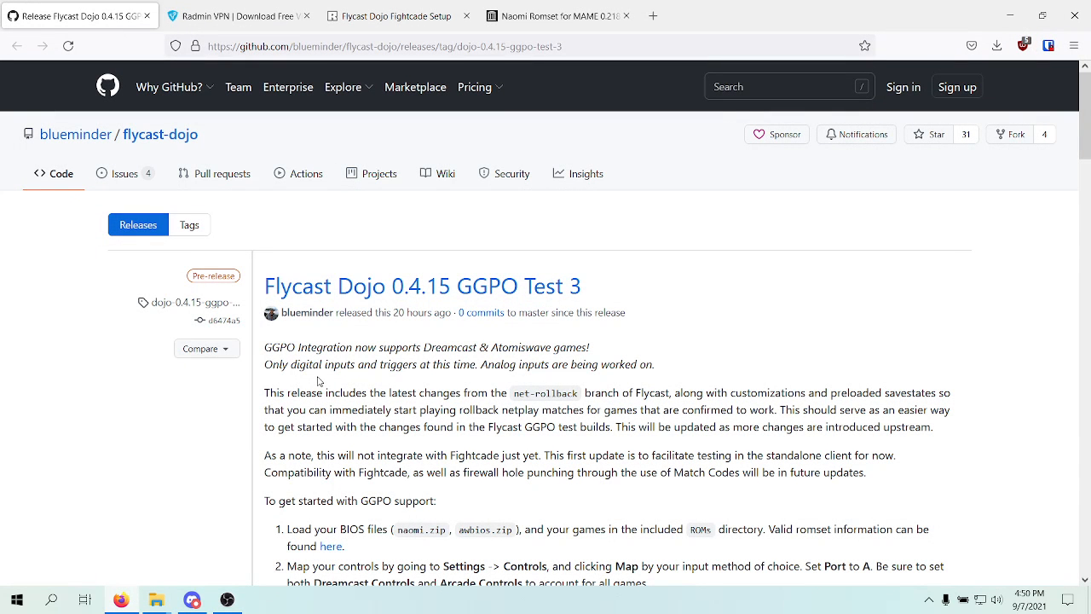
pyautogui.scroll(-2, 324, 361)
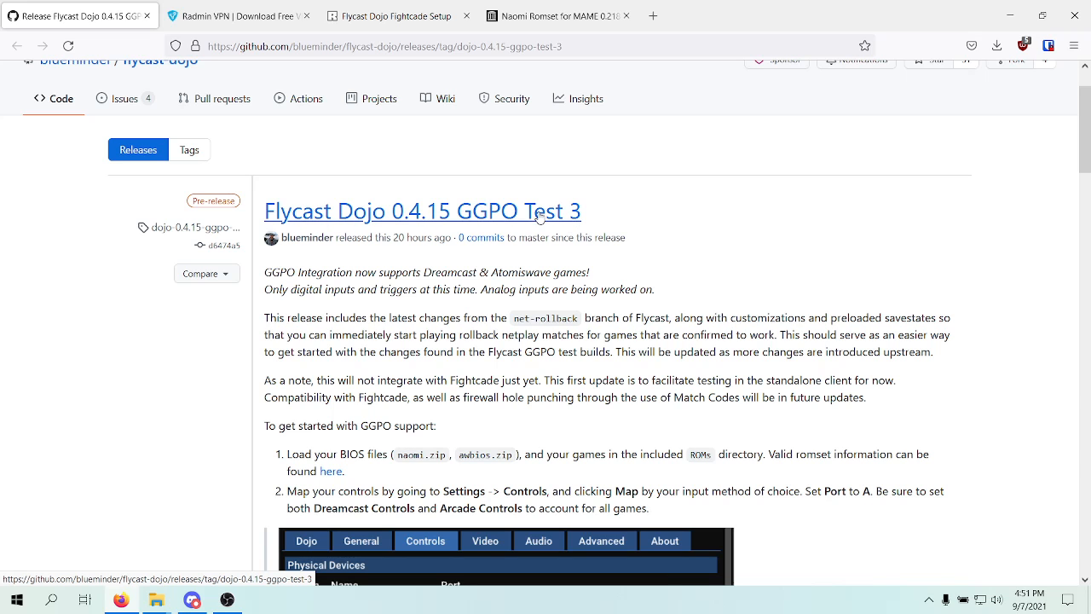
pyautogui.scroll(-4, 554, 225)
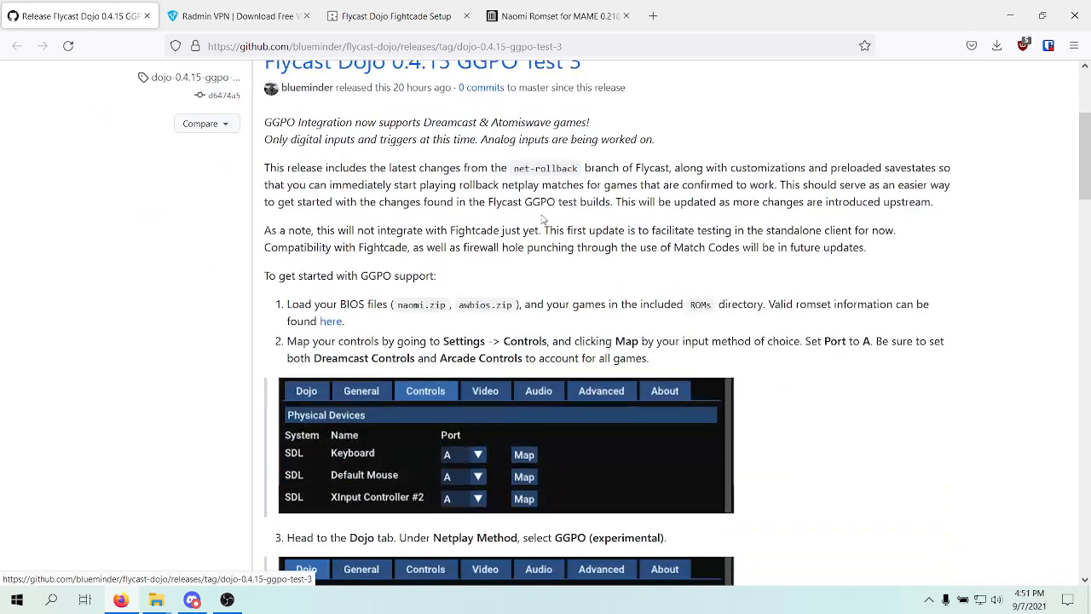
pyautogui.scroll(-4, 541, 216)
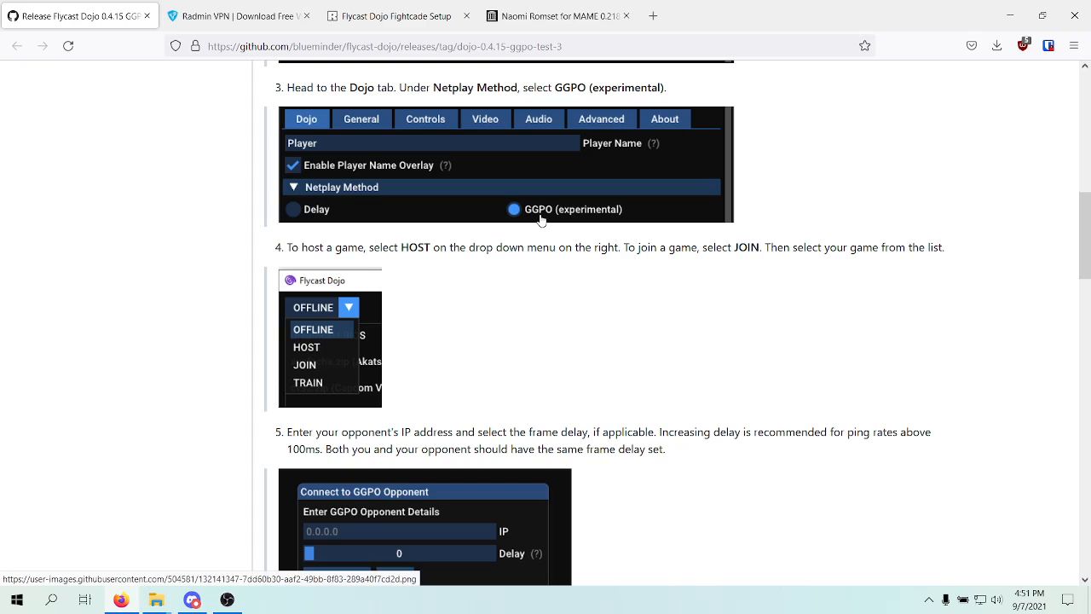
pyautogui.scroll(-5, 541, 220)
pyautogui.scroll(-15, 541, 220)
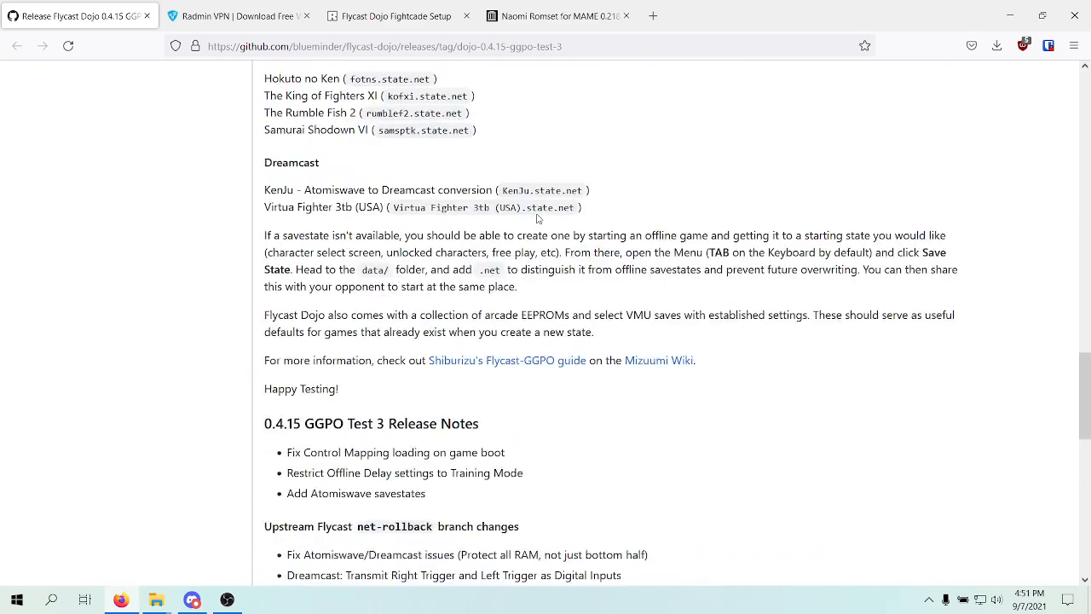
pyautogui.scroll(-2, 537, 213)
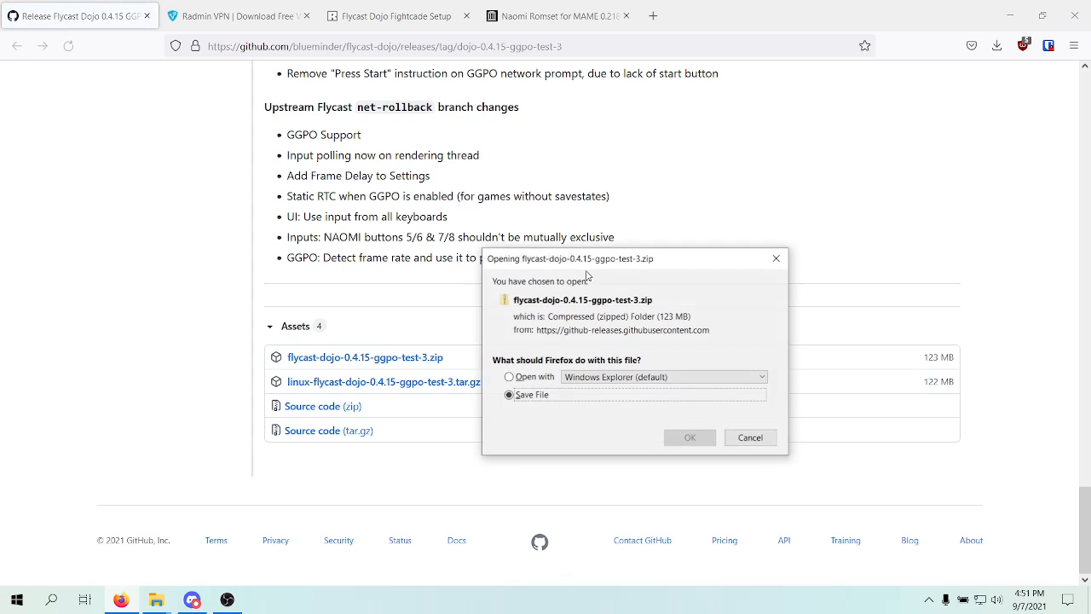
pyautogui.click(688, 441)
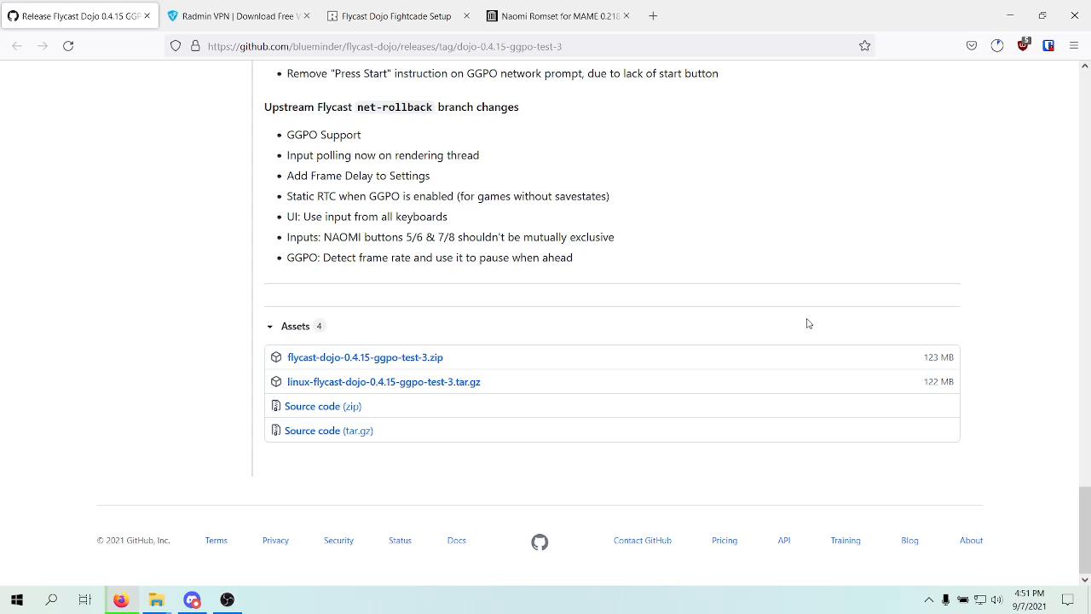
pyautogui.click(997, 45)
pyautogui.click(997, 45)
# Step: View the Radmin VPN download page and check the running background apps for Radmin VPN
pyautogui.click(191, 5)
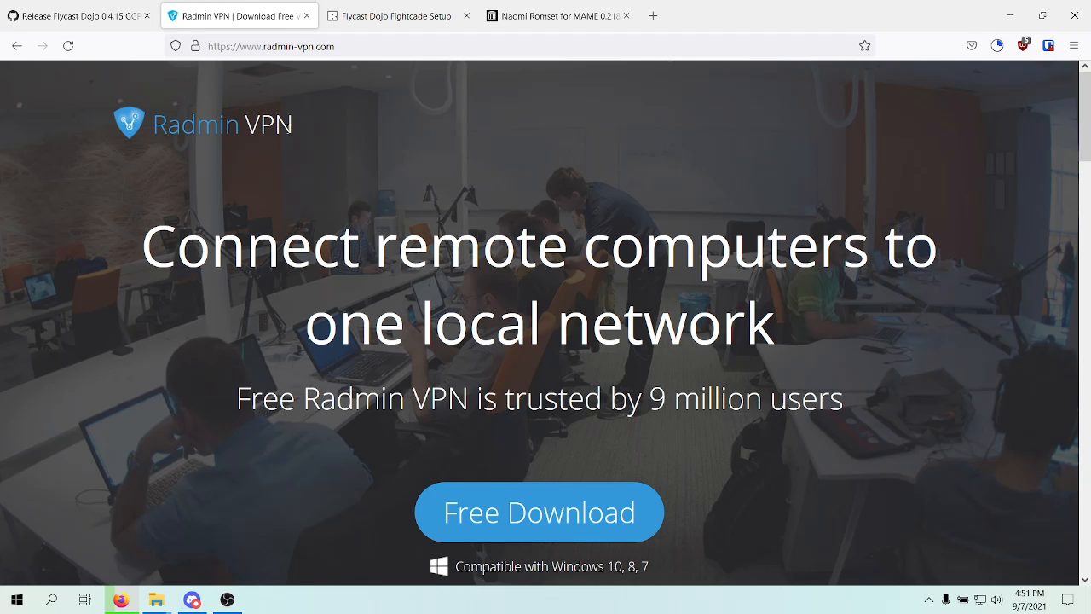
pyautogui.scroll(-3, 315, 143)
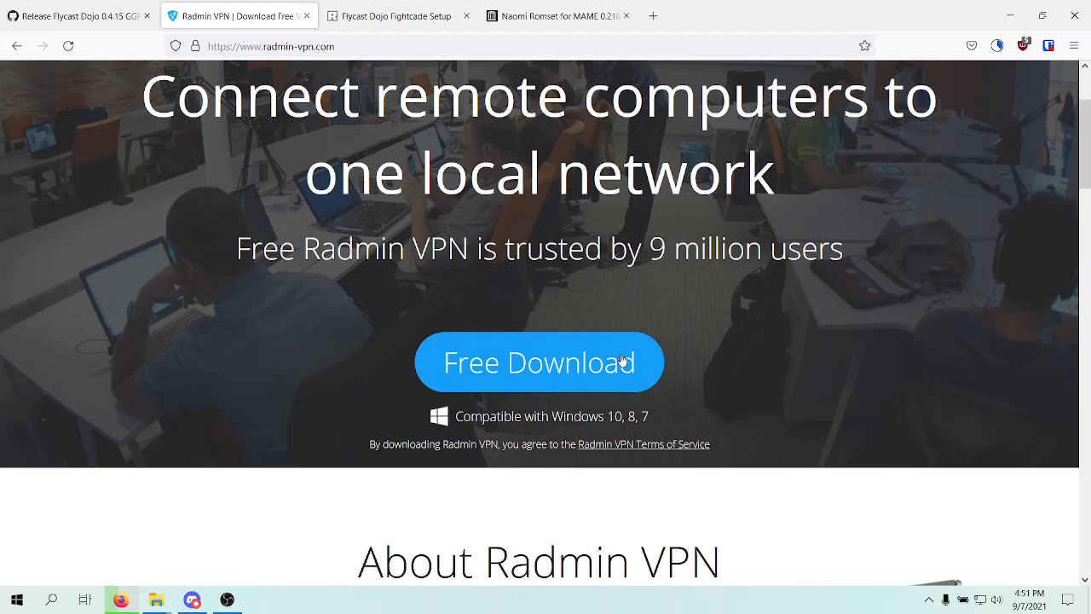
pyautogui.click(929, 600)
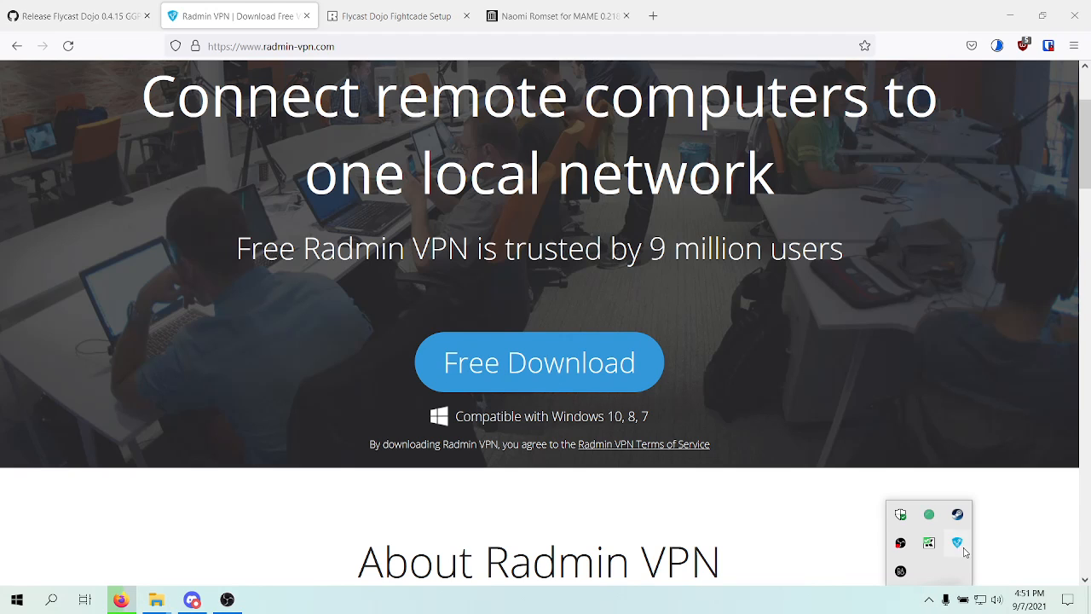
pyautogui.click(928, 598)
pyautogui.scroll(3, 654, 361)
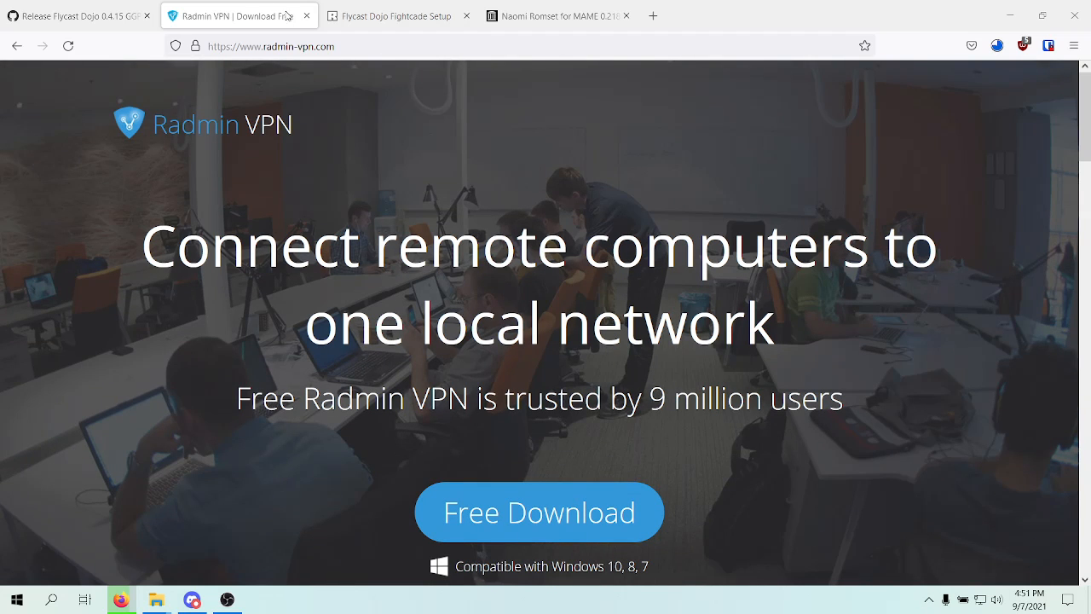
# Step: Save the NAOMI BIOS (naomi.zip) and Atomiswave BIOS (awbios.zip) from the Flycast Dojo Fightcade Setup page and check the downloads
pyautogui.click(368, 16)
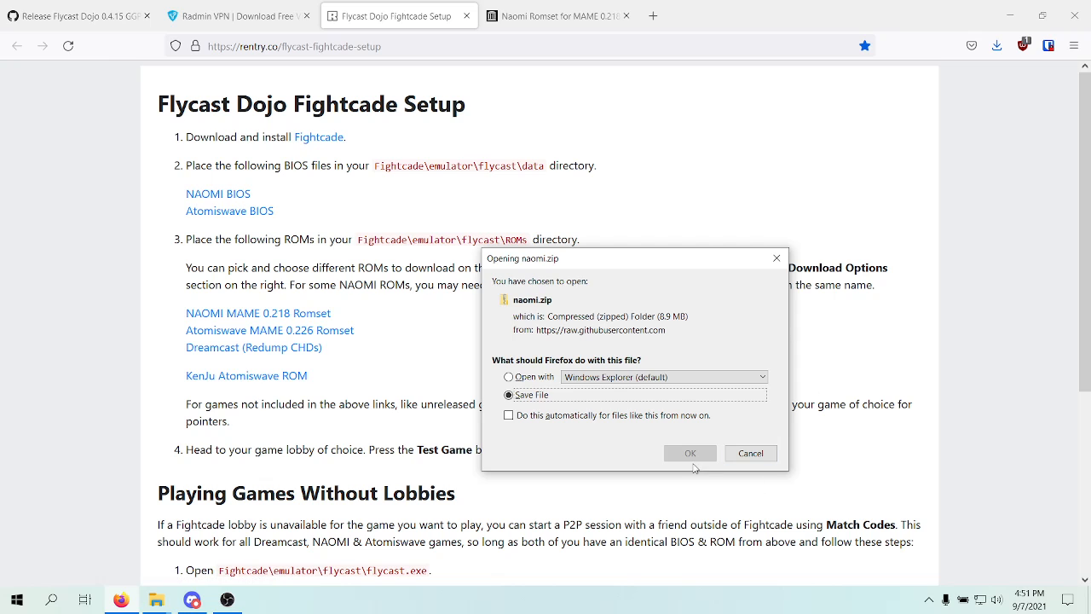
pyautogui.click(690, 453)
pyautogui.click(229, 210)
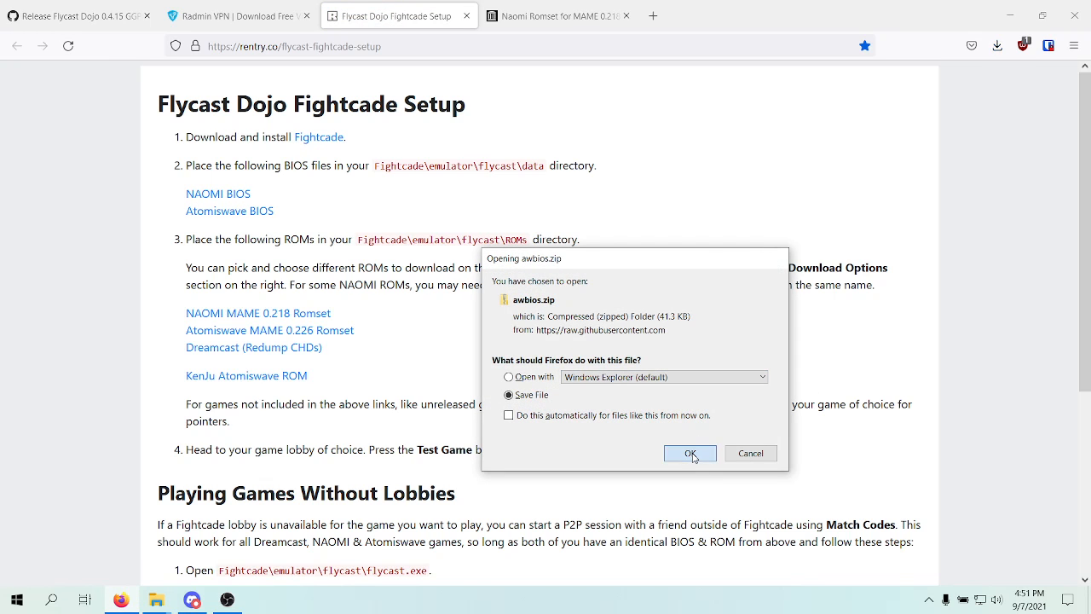
pyautogui.click(691, 452)
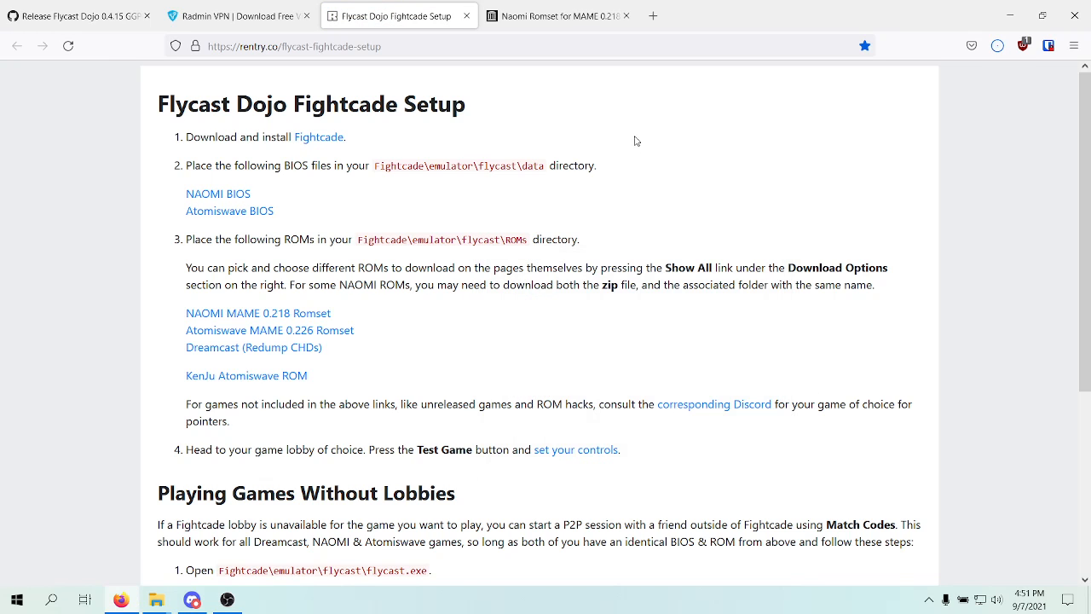
pyautogui.click(996, 47)
pyautogui.click(997, 48)
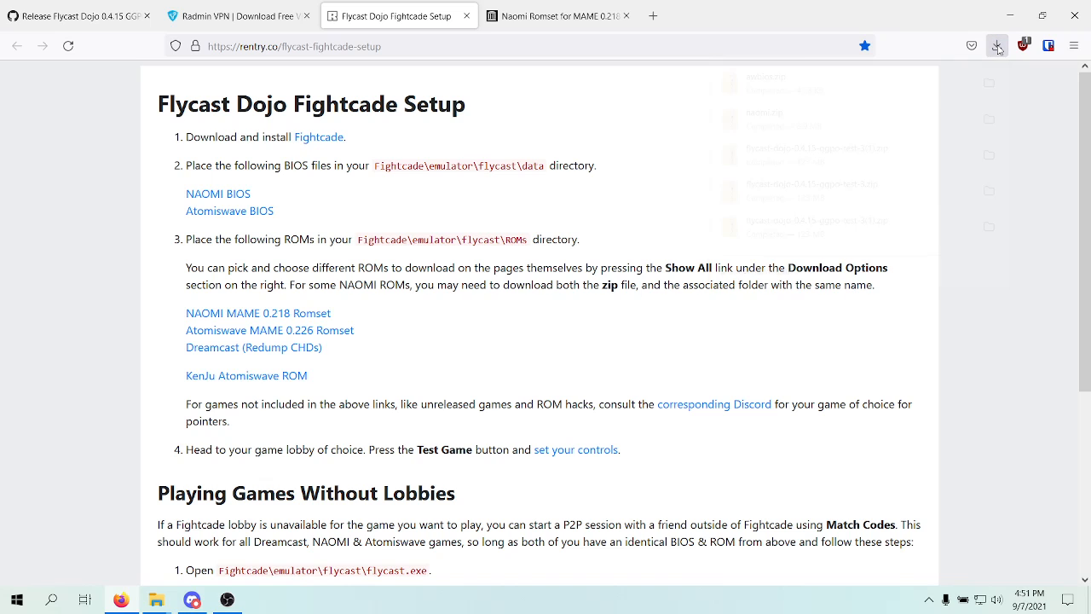
# Step: Show the full file listing of the Naomi Romset for MAME 0.218 on Internet Archive
pyautogui.click(550, 16)
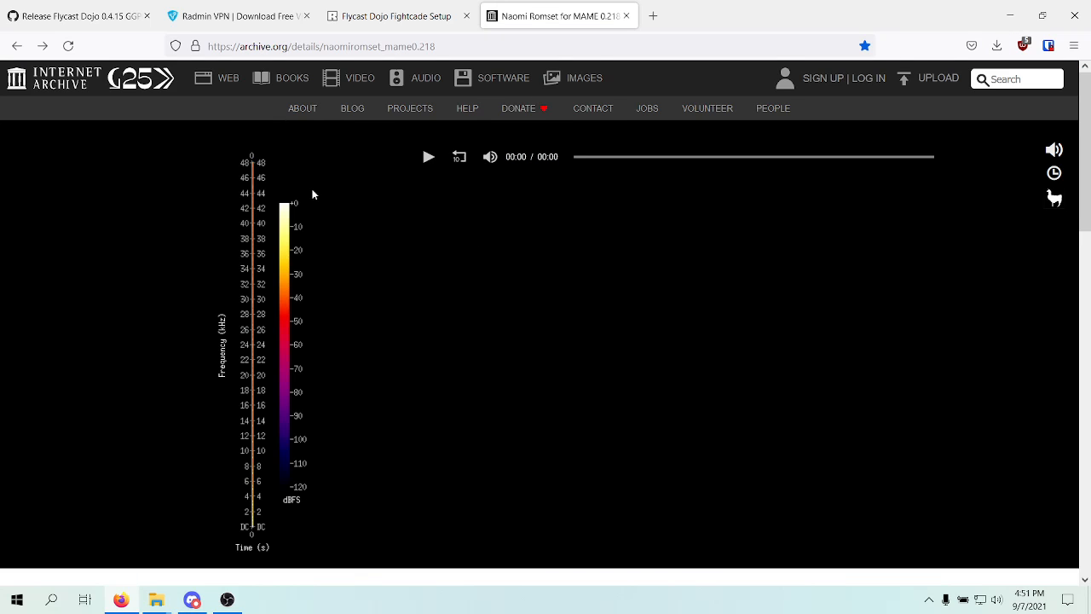
pyautogui.scroll(-3, 381, 219)
pyautogui.scroll(3, 379, 219)
pyautogui.scroll(-5, 442, 262)
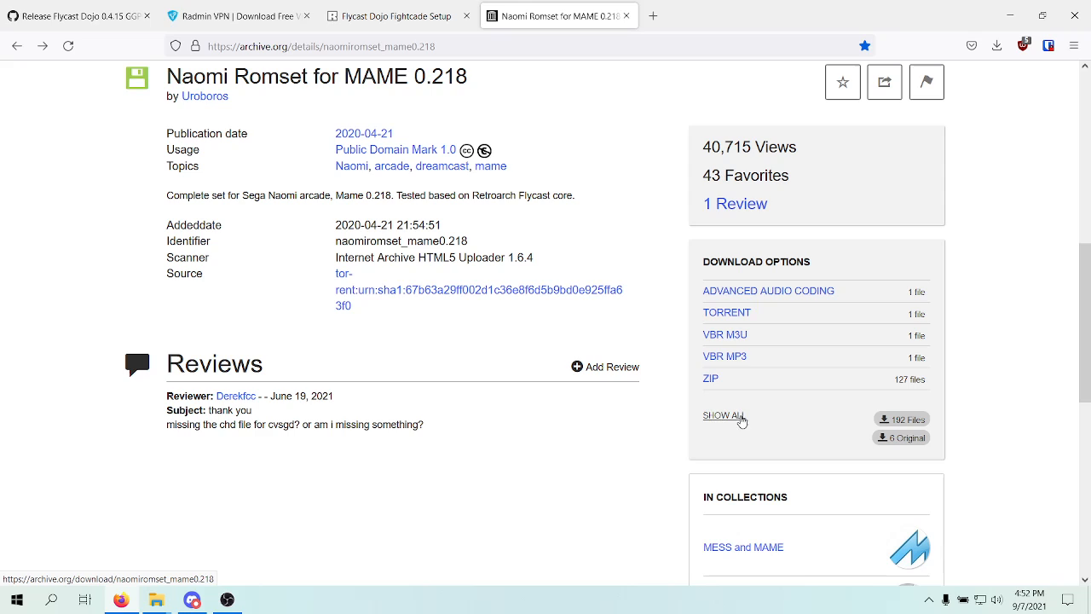
pyautogui.click(723, 416)
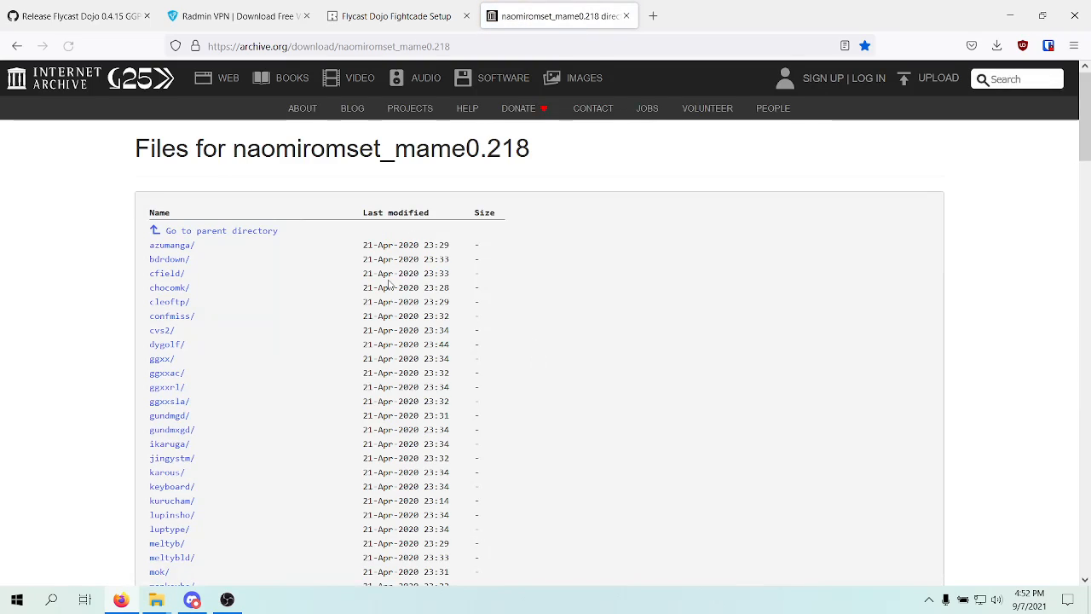
# Step: Examine the naomiromset_mame0.218 listing for game zip files and their matching folders
pyautogui.scroll(-7, 387, 284)
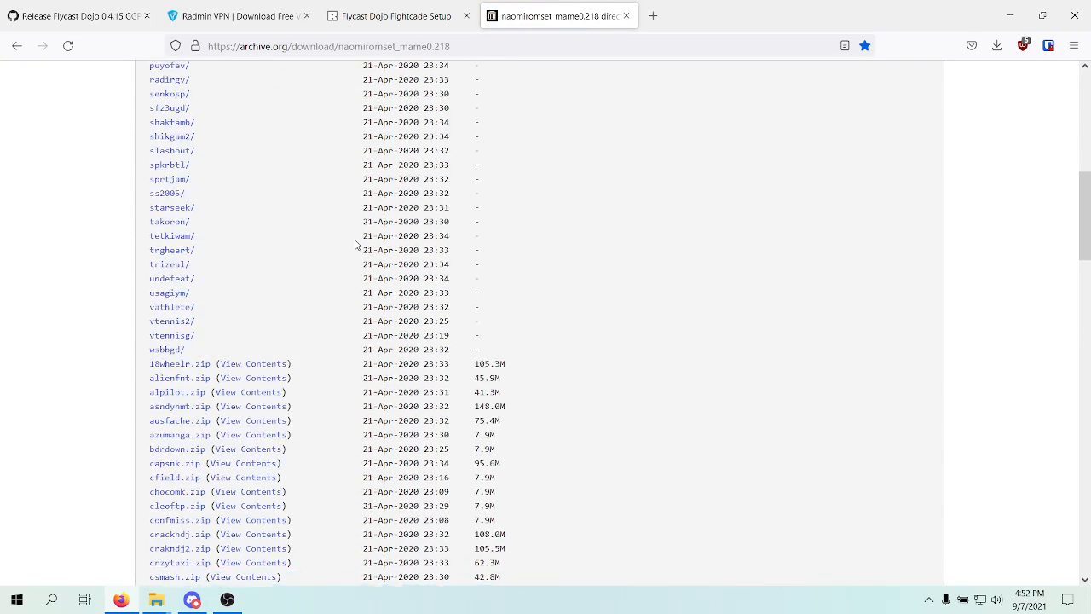
pyautogui.scroll(-9, 355, 245)
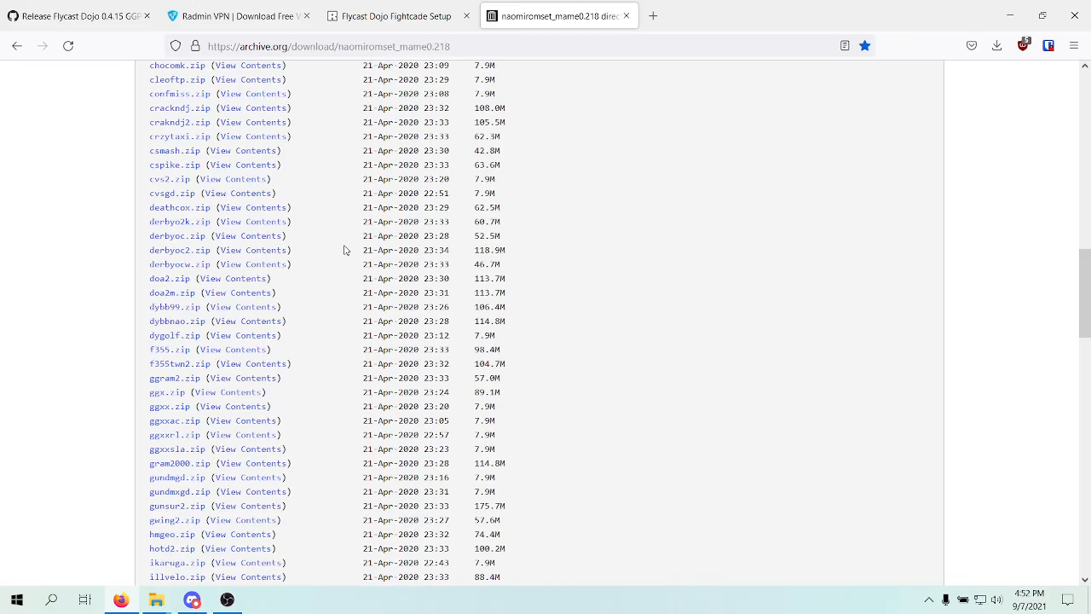
pyautogui.scroll(6, 345, 249)
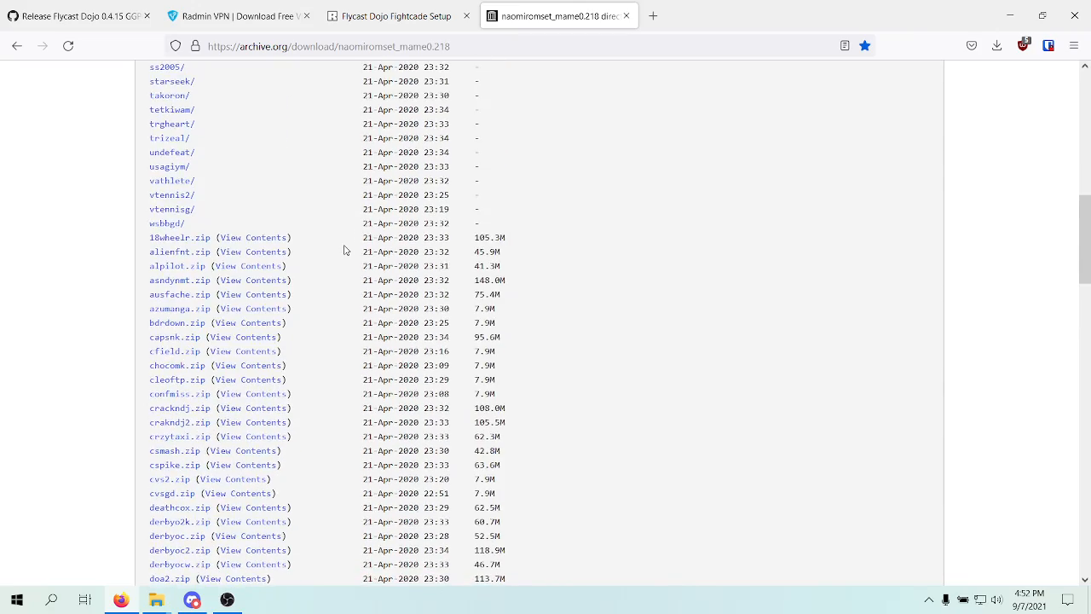
pyautogui.scroll(-20, 345, 249)
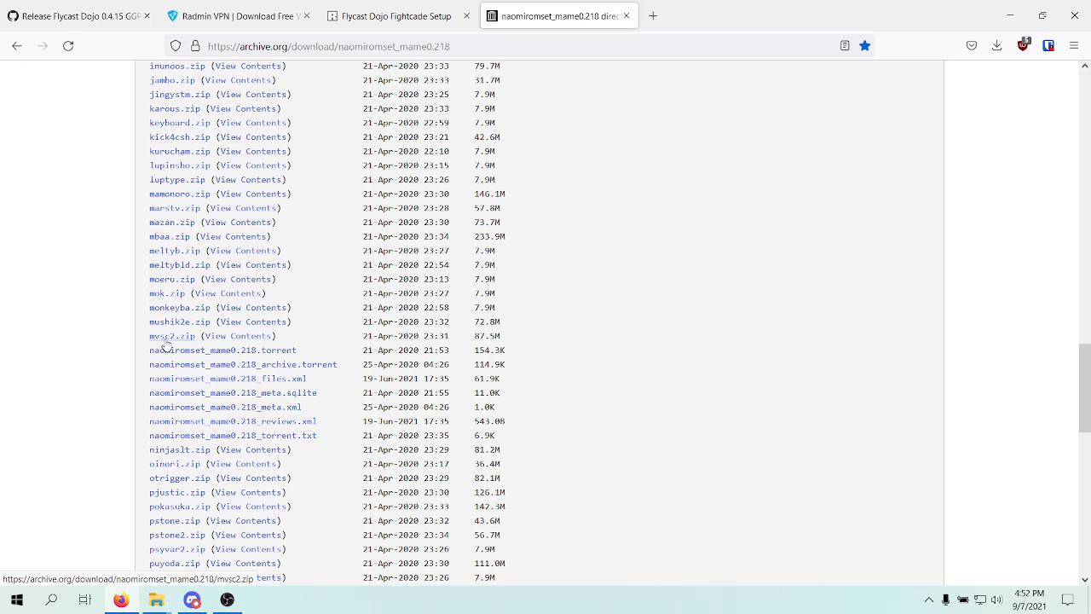
pyautogui.scroll(20, 181, 344)
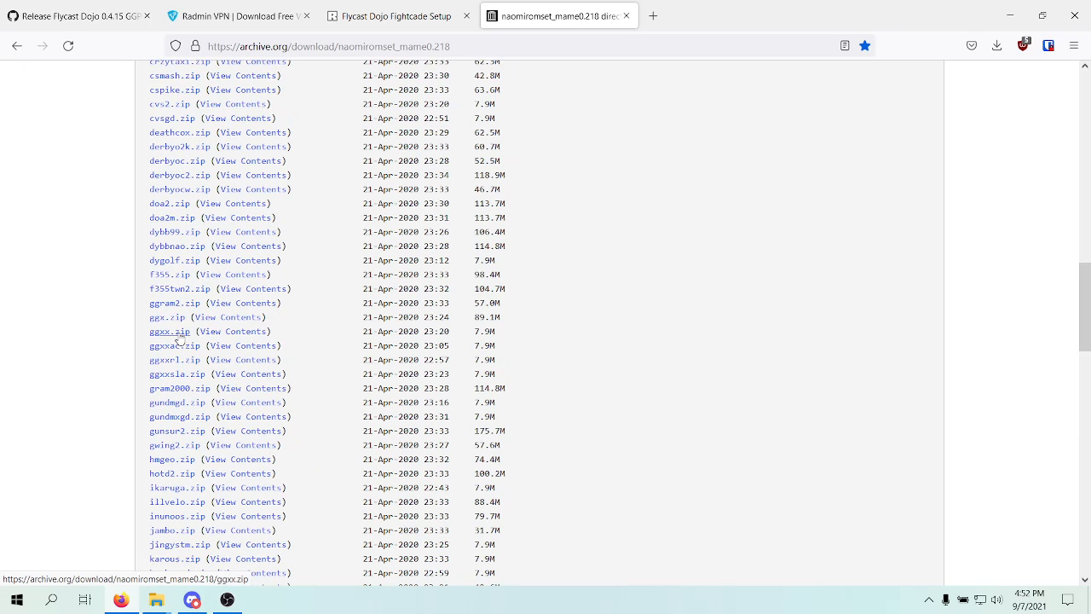
pyautogui.scroll(4, 240, 296)
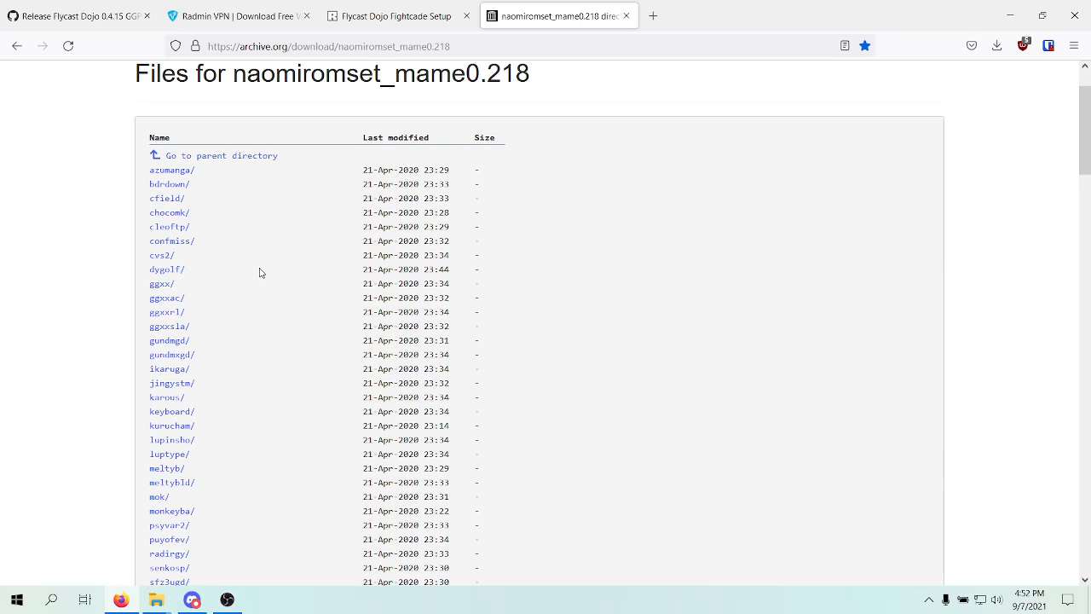
pyautogui.scroll(-2, 260, 273)
pyautogui.scroll(3, 288, 271)
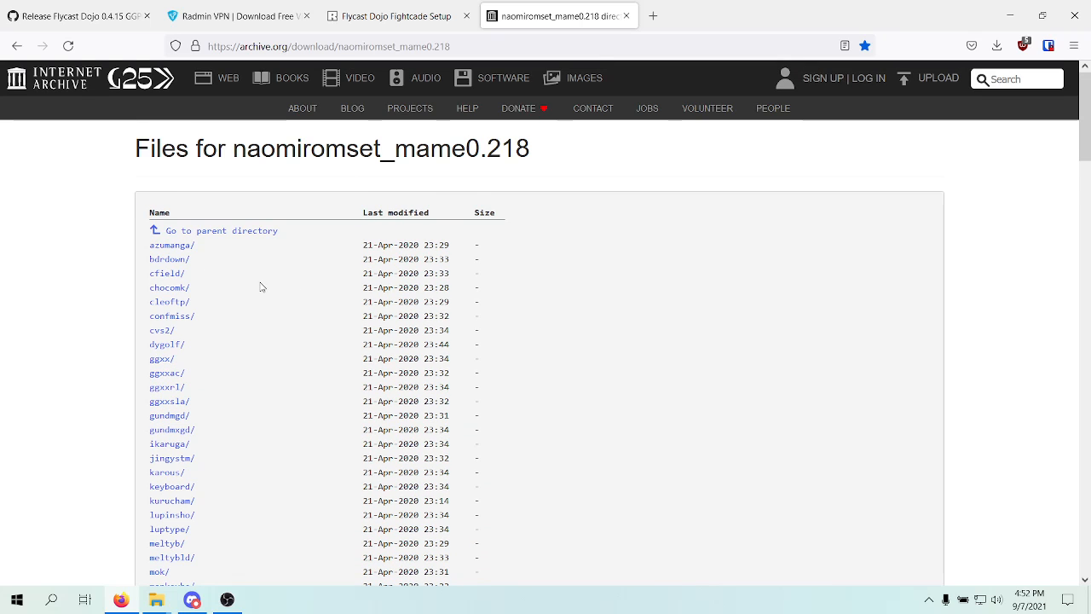
pyautogui.scroll(-3, 261, 287)
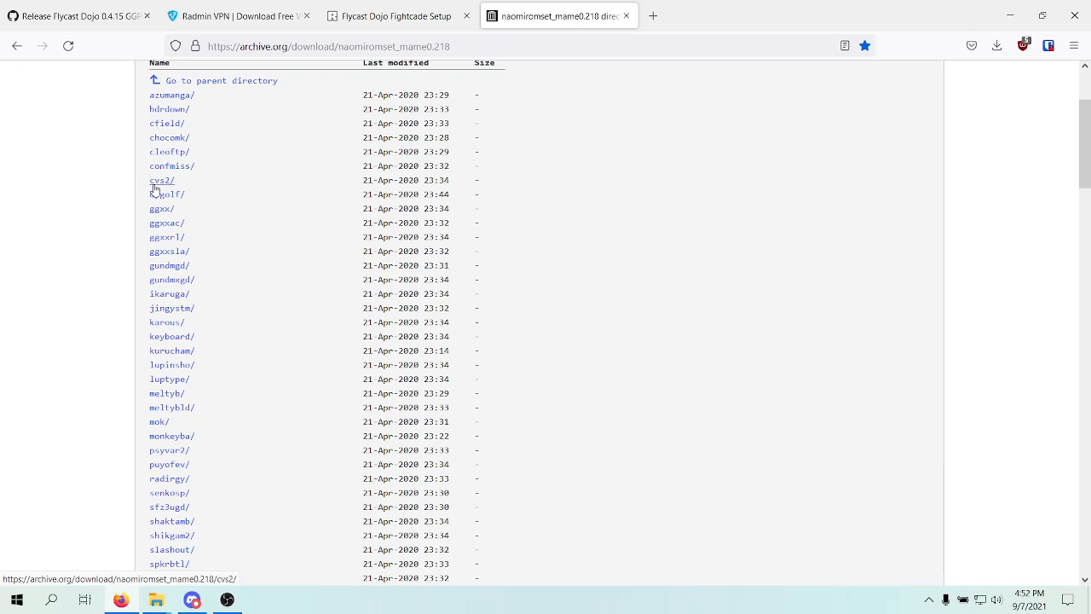
pyautogui.scroll(-3, 221, 255)
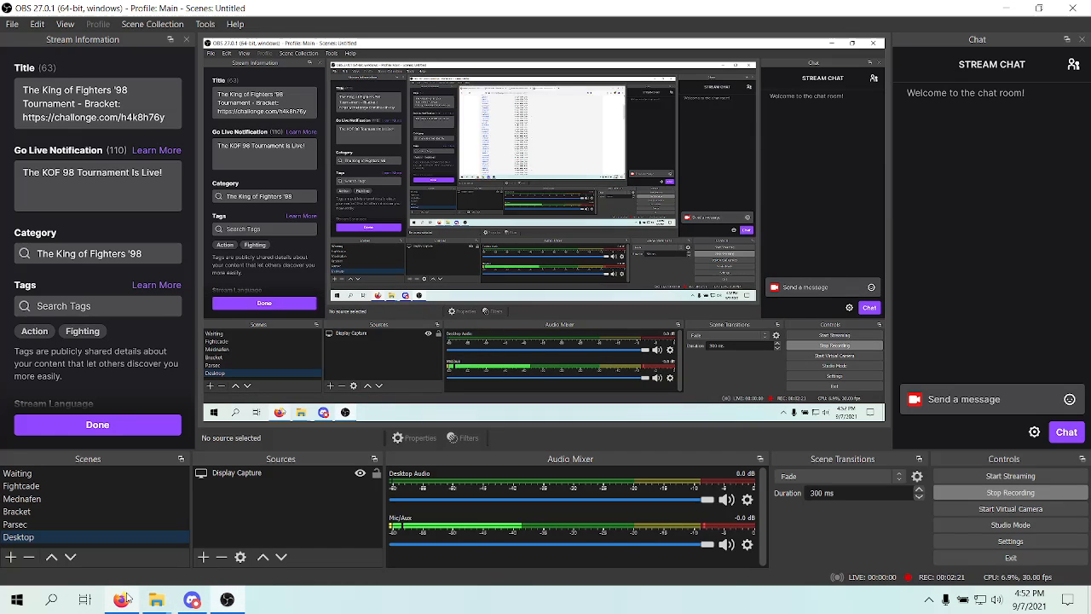
pyautogui.click(223, 600)
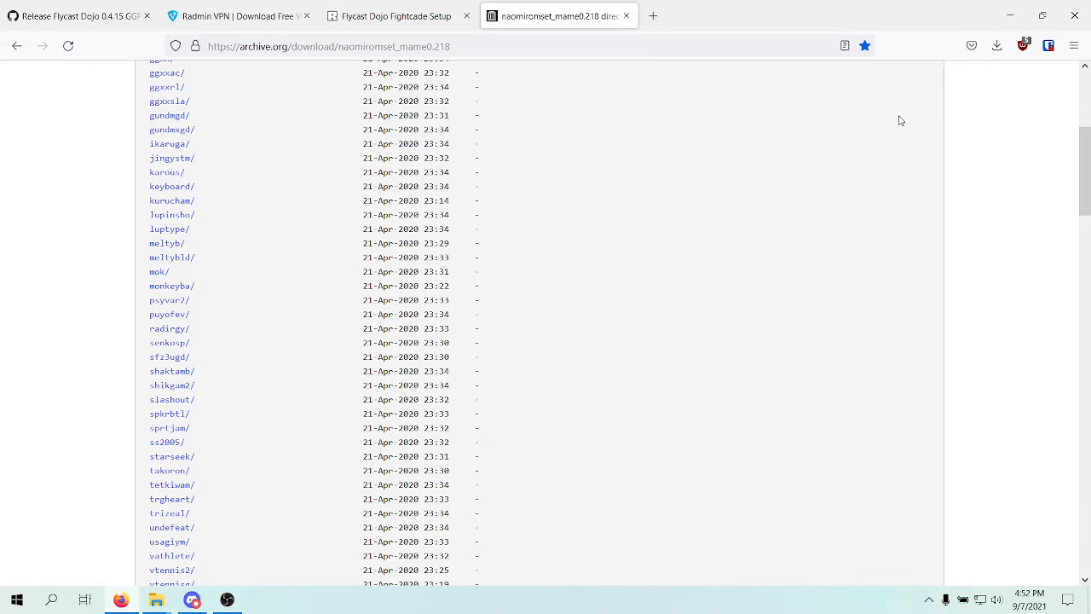
# Step: Show the downloaded flycast-dojo-0.4.15-ggpo-test-3(1).zip in its folder and extract it there with 7-Zip
pyautogui.click(996, 45)
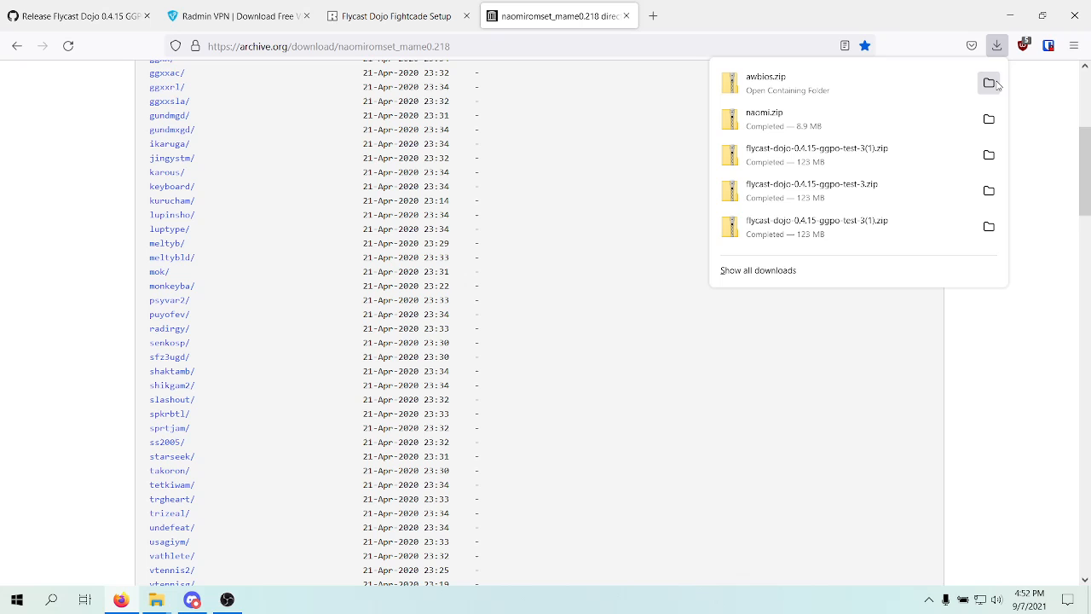
pyautogui.click(989, 156)
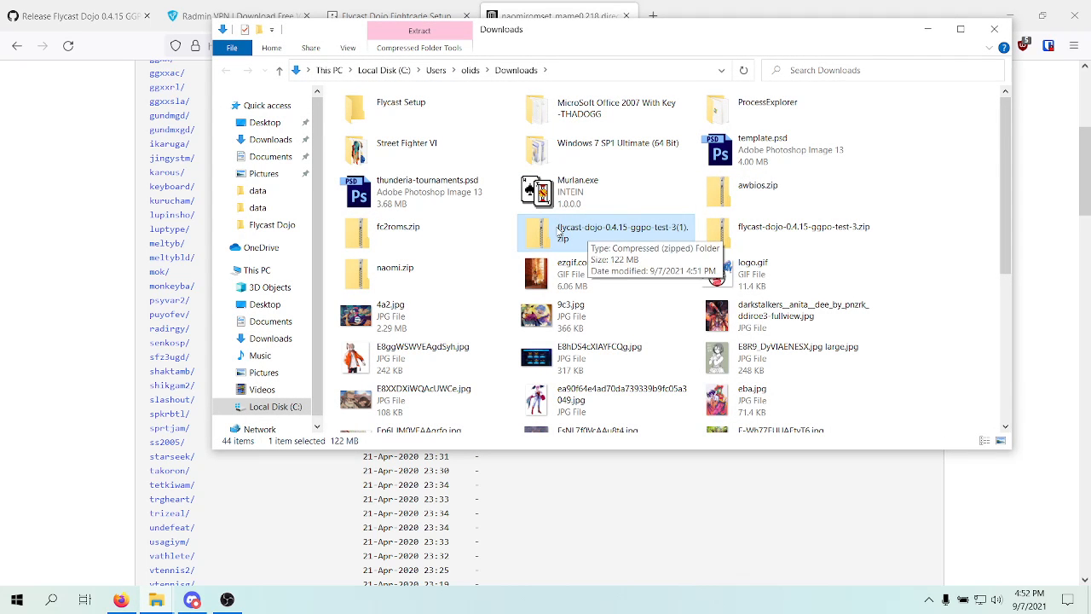
pyautogui.rightClick(557, 228)
pyautogui.moveTo(622, 294)
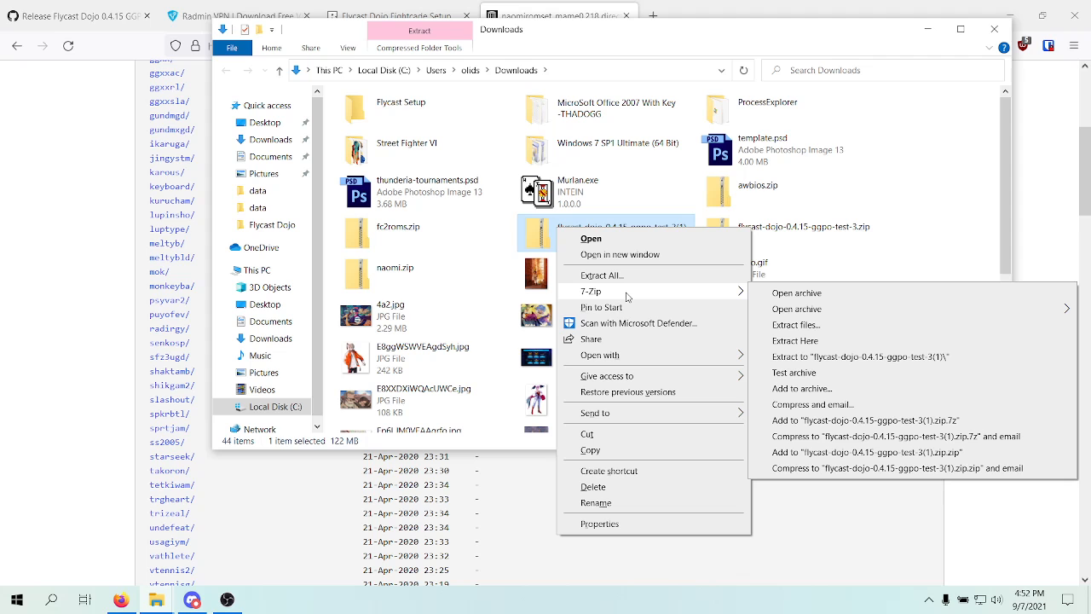
pyautogui.click(795, 340)
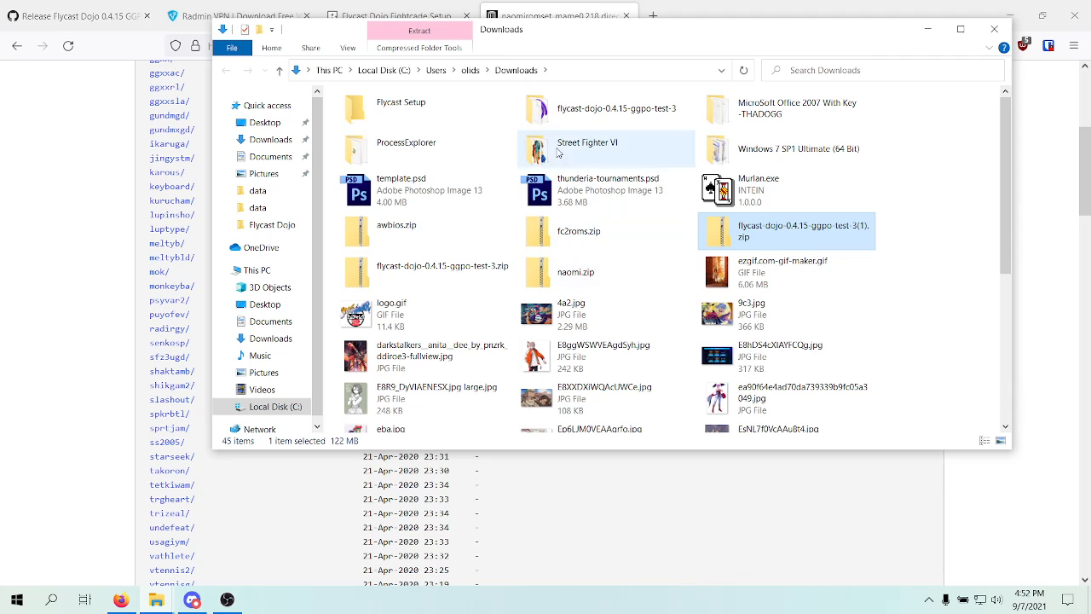
# Step: Look through the extracted flycast-dojo-0.4.15-ggpo-test-3 folder and return to Downloads
pyautogui.doubleClick(550, 109)
pyautogui.rightClick(385, 230)
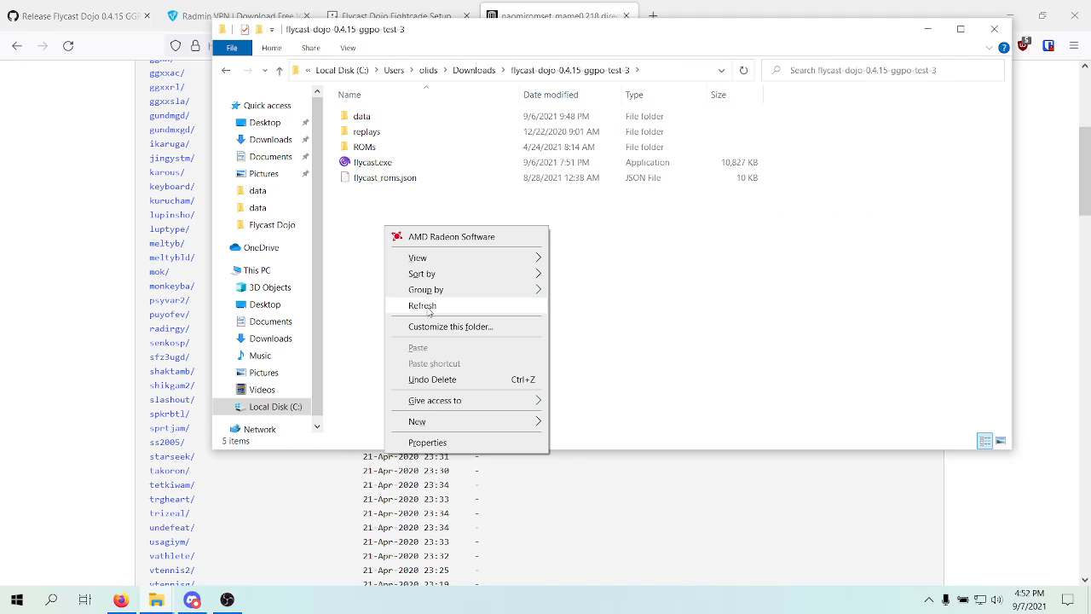
pyautogui.press('Escape')
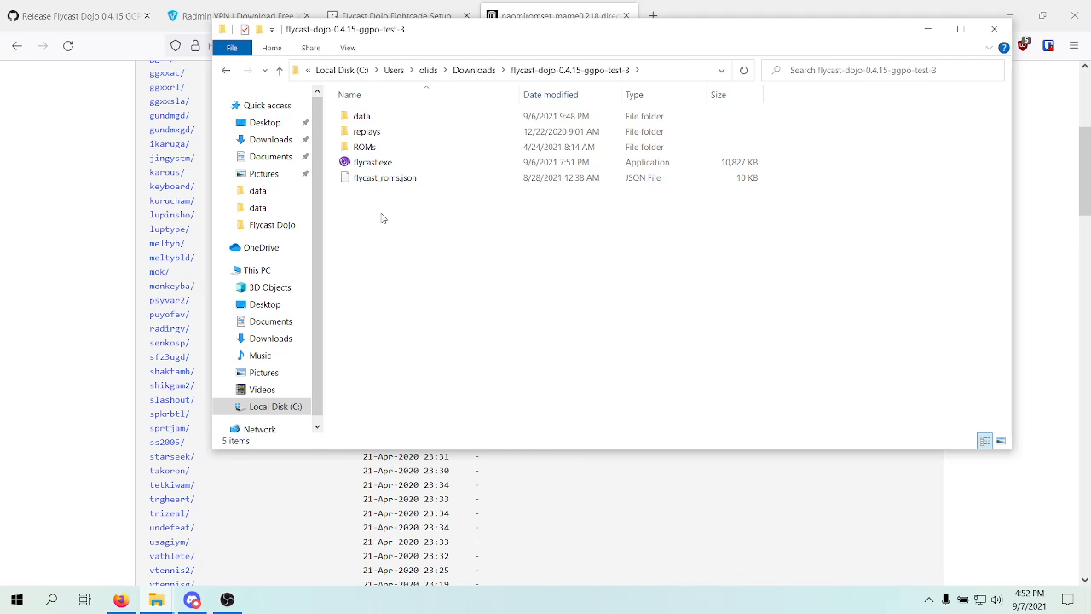
pyautogui.click(473, 70)
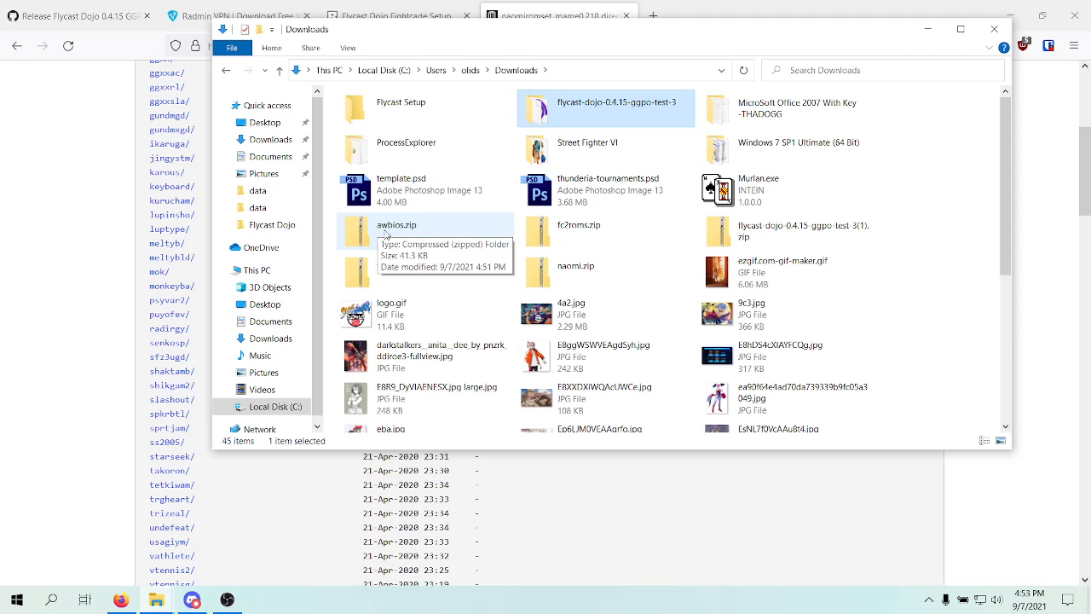
# Step: Move awbios.zip and naomi.zip from Downloads into the data folder of flycast-dojo-0.4.15-ggpo-test-3
pyautogui.click(405, 232)
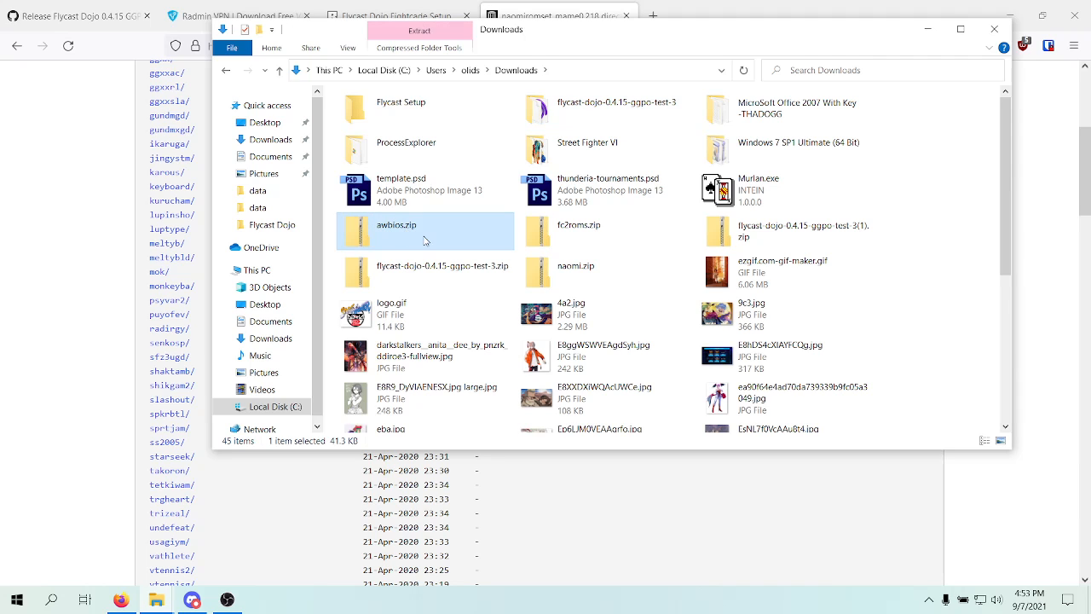
pyautogui.keyDown('ctrl'); pyautogui.click(584, 271); pyautogui.keyUp('ctrl')
pyautogui.rightClick(563, 269)
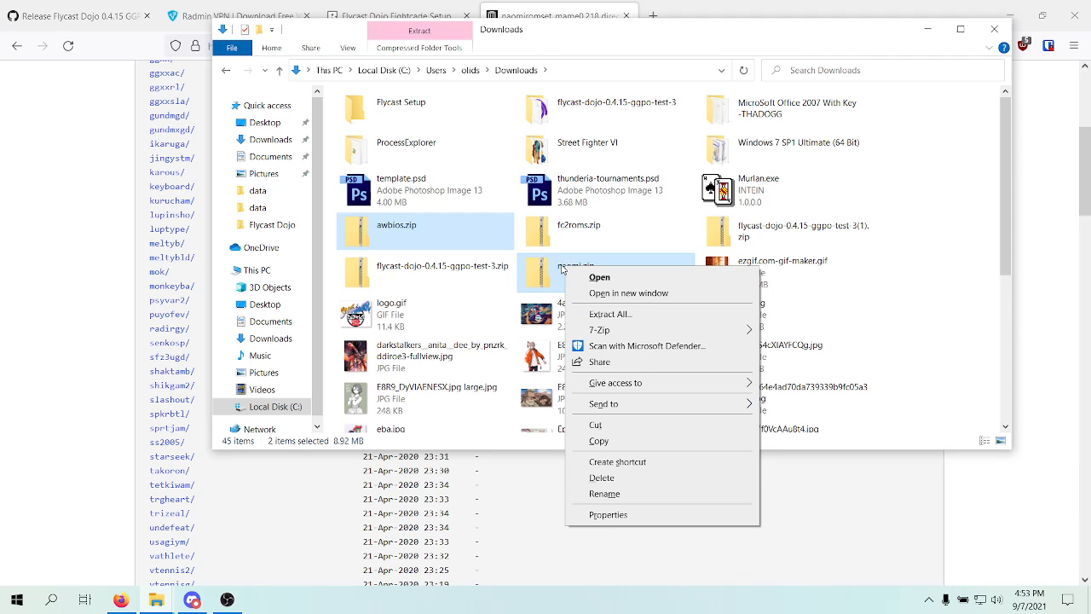
pyautogui.click(607, 428)
pyautogui.doubleClick(588, 100)
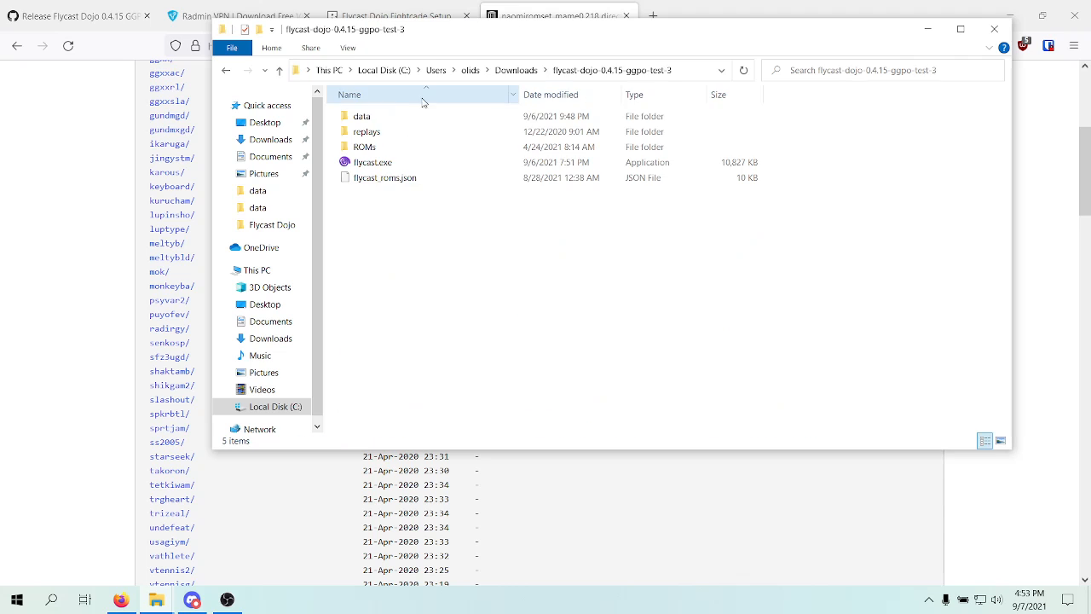
pyautogui.doubleClick(401, 116)
pyautogui.scroll(-12, 499, 219)
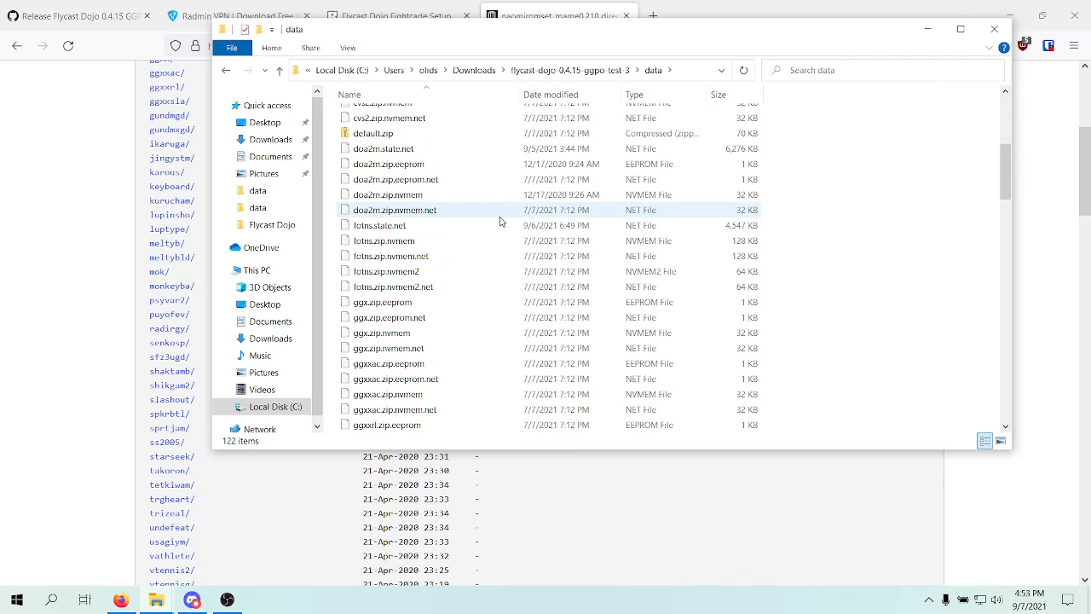
pyautogui.rightClick(849, 207)
pyautogui.click(883, 327)
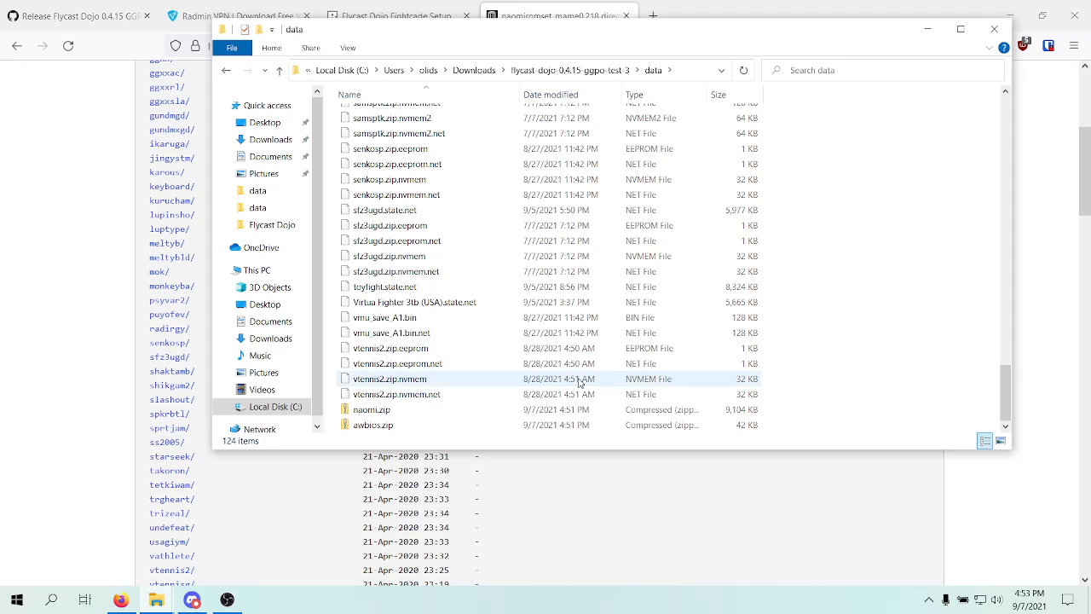
# Step: Go back up to the flycast-dojo-0.4.15-ggpo-test-3 folder and open its ROMs folder
pyautogui.scroll(4, 588, 394)
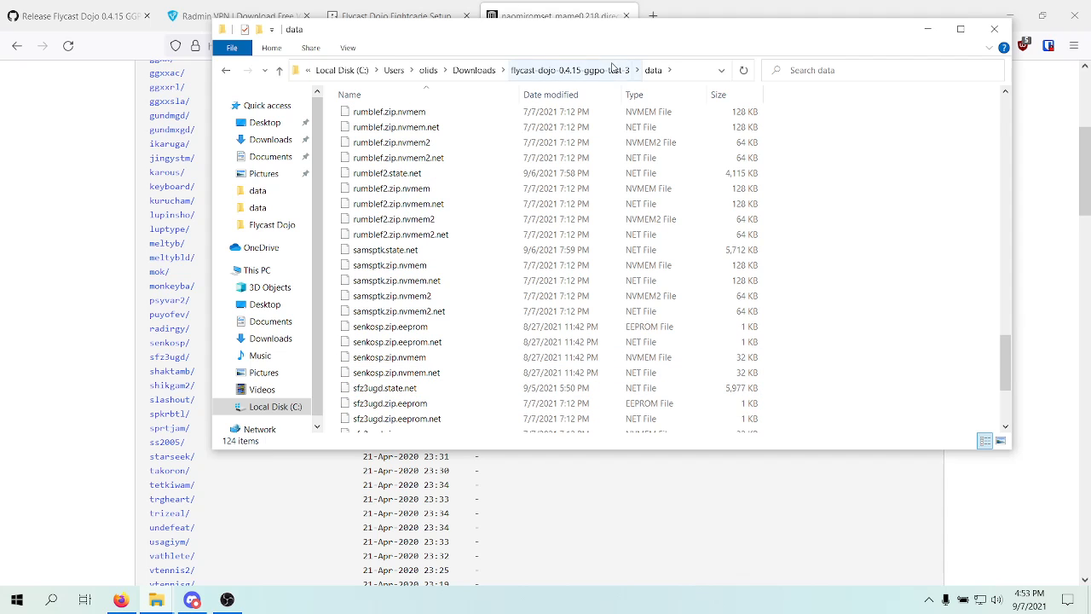
pyautogui.click(614, 70)
pyautogui.doubleClick(367, 148)
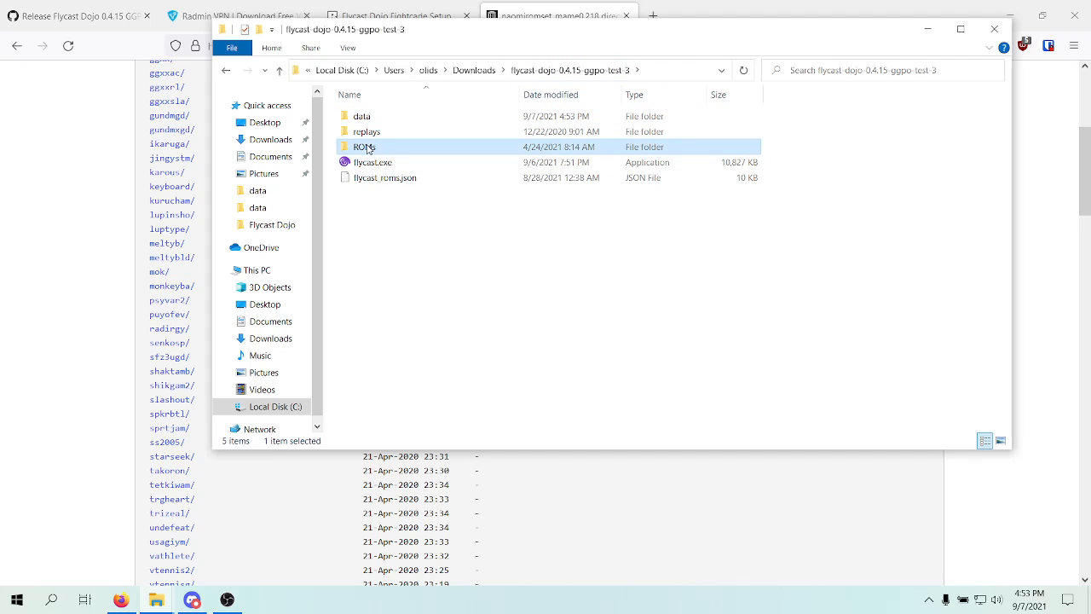
# Step: Bring up the download prompt for mvsc2.zip from the naomiromset_mame0.218 listing in Firefox and dismiss it
pyautogui.click(100, 204)
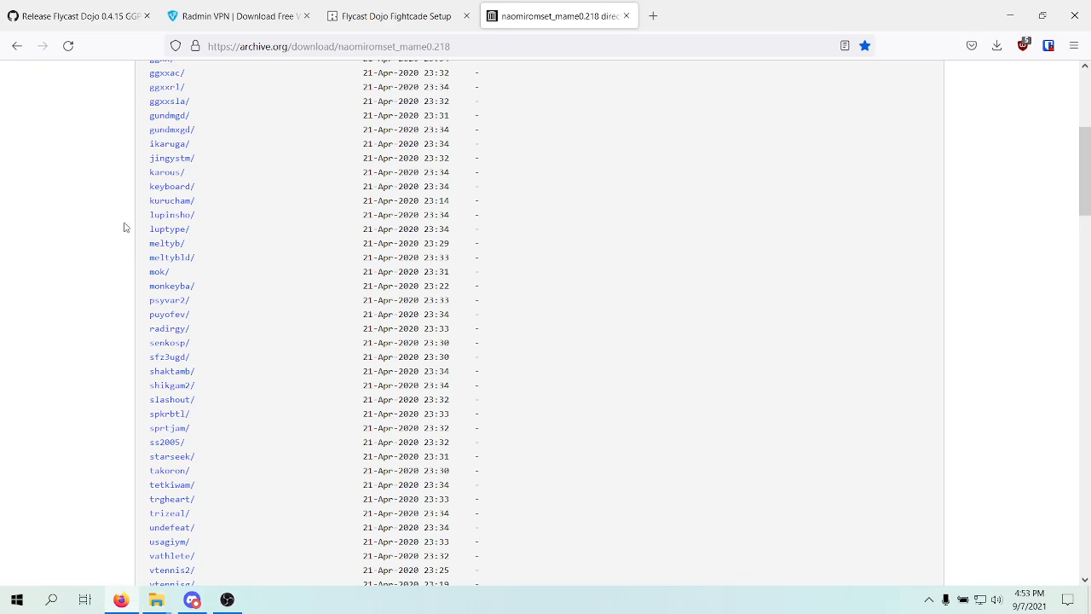
pyautogui.scroll(3, 122, 219)
pyautogui.scroll(-15, 192, 223)
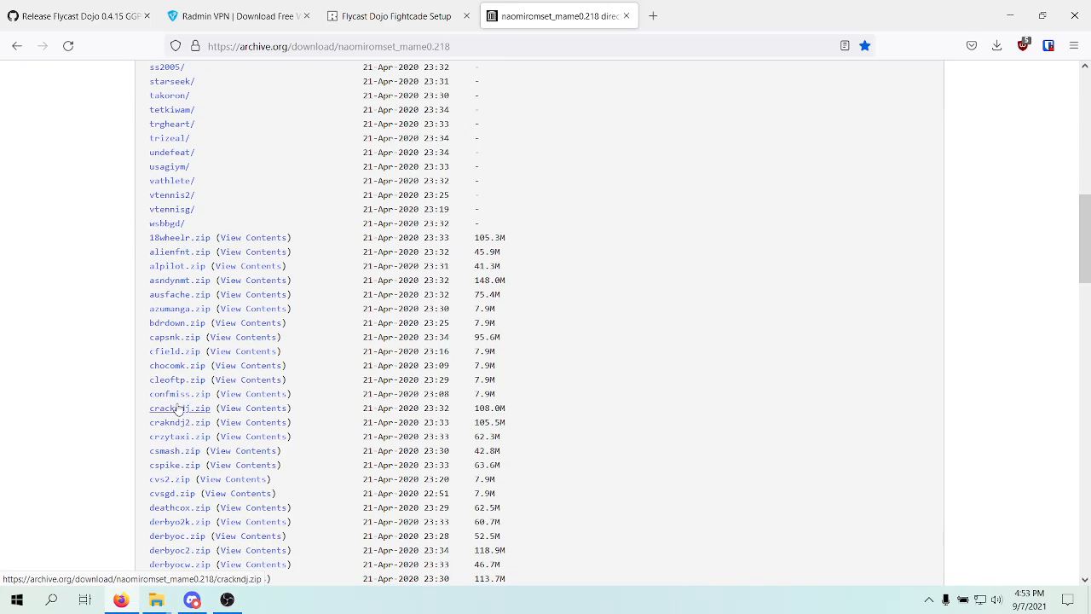
pyautogui.scroll(-10, 174, 369)
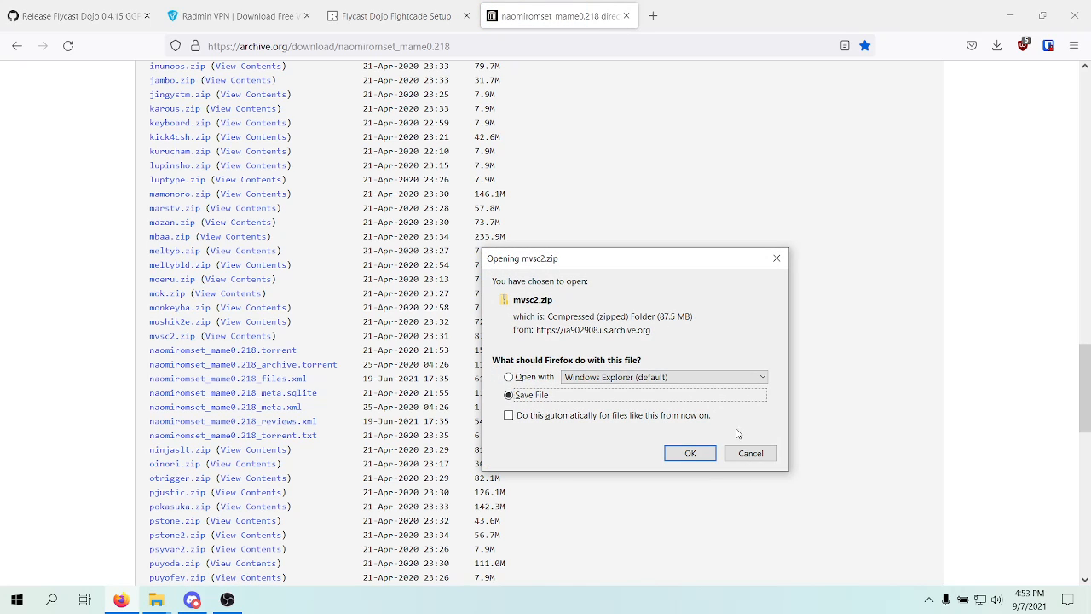
pyautogui.click(750, 452)
# Step: View the CHD files in the listing's cvs2 folder and return to the zip files in the full romset listing
pyautogui.scroll(15, 170, 244)
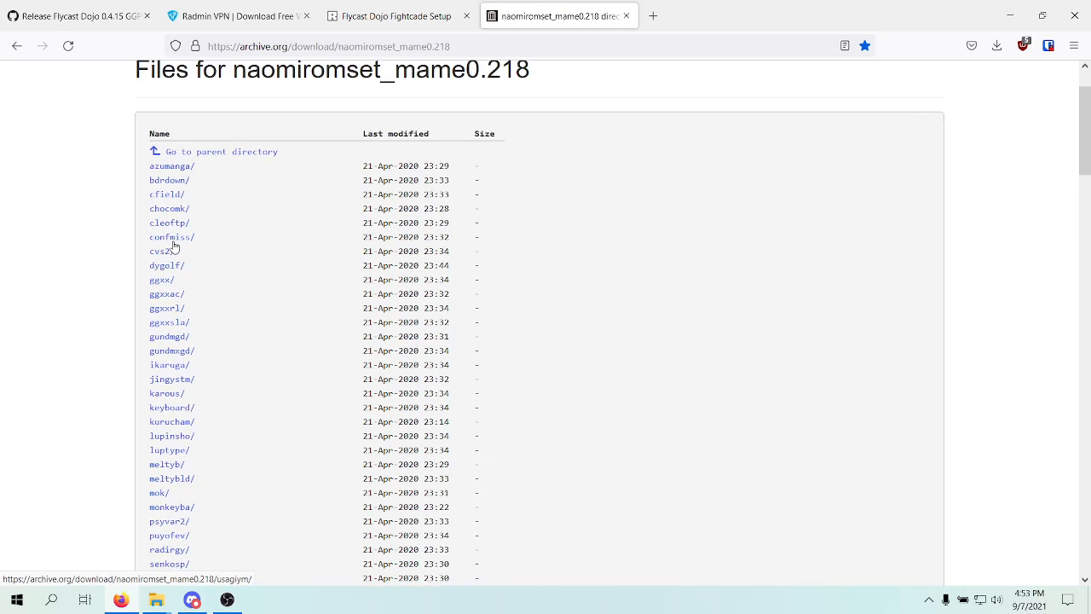
pyautogui.scroll(1, 173, 247)
pyautogui.scroll(-2, 240, 241)
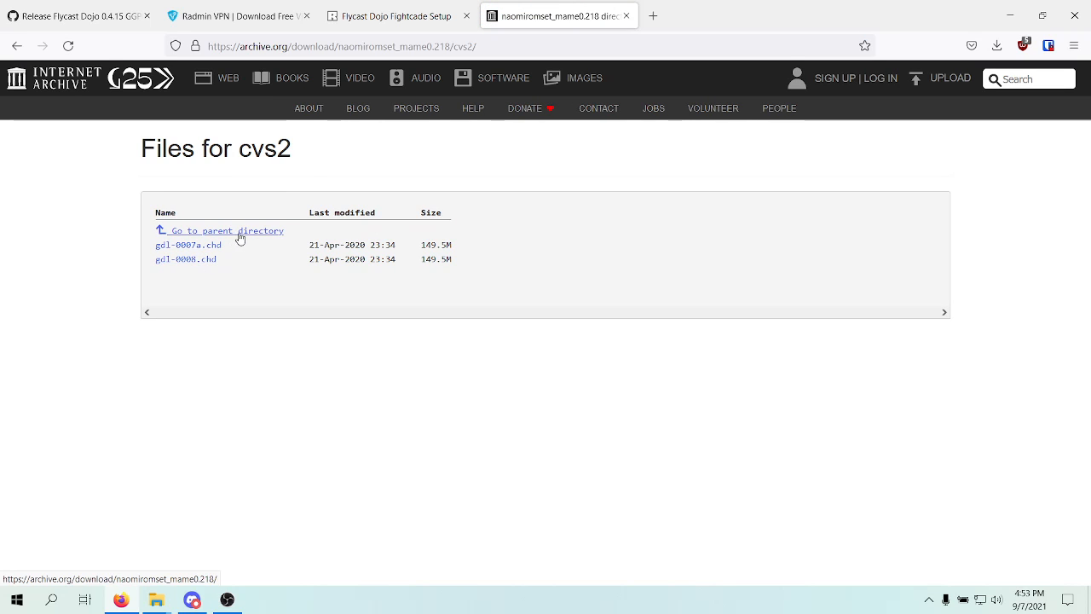
pyautogui.click(17, 46)
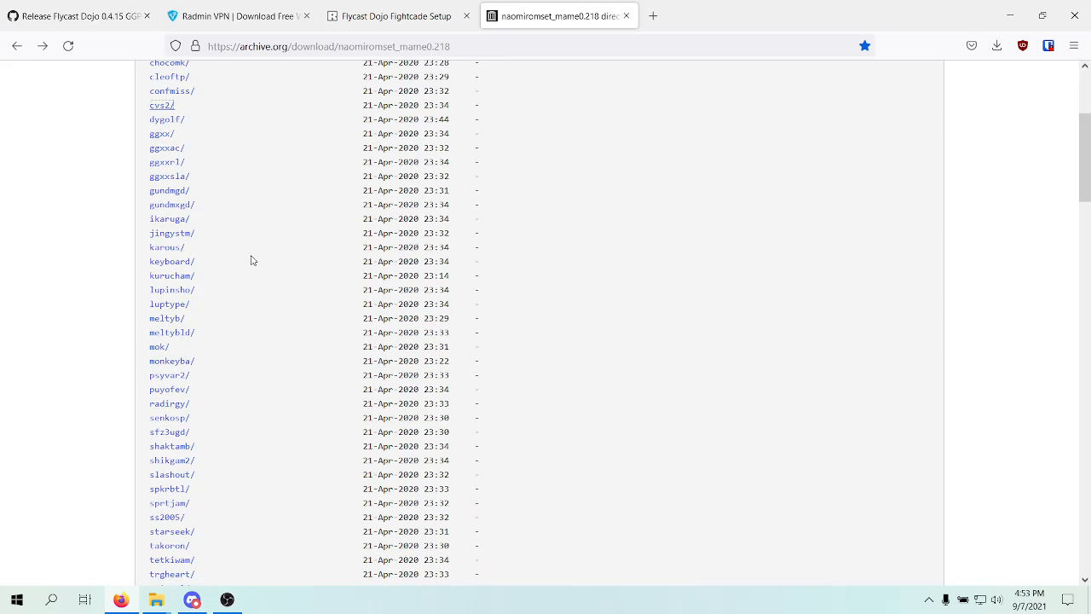
pyautogui.scroll(-10, 260, 256)
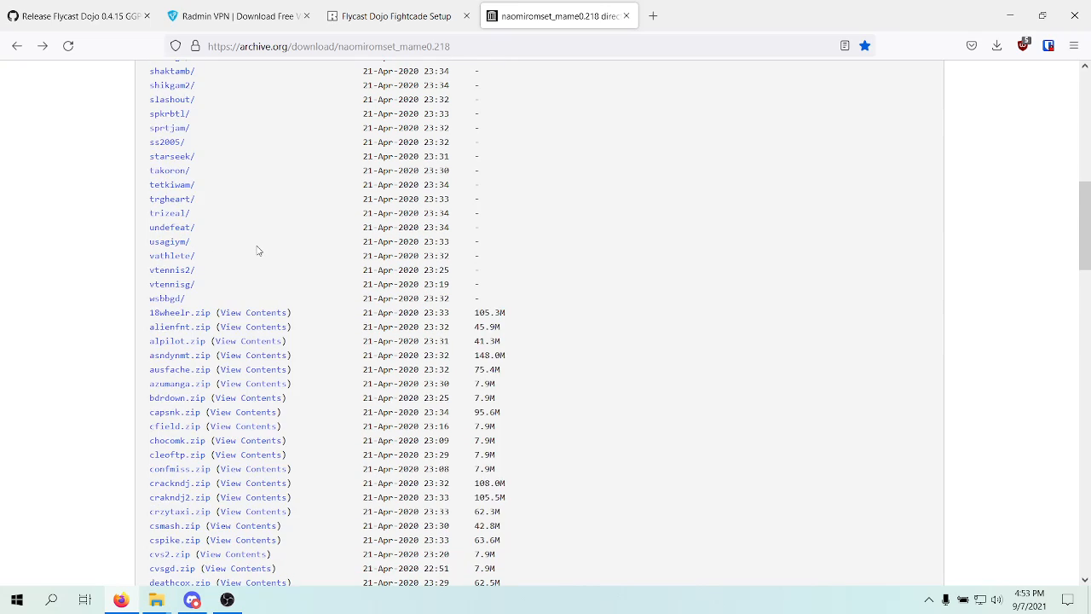
pyautogui.scroll(-3, 257, 247)
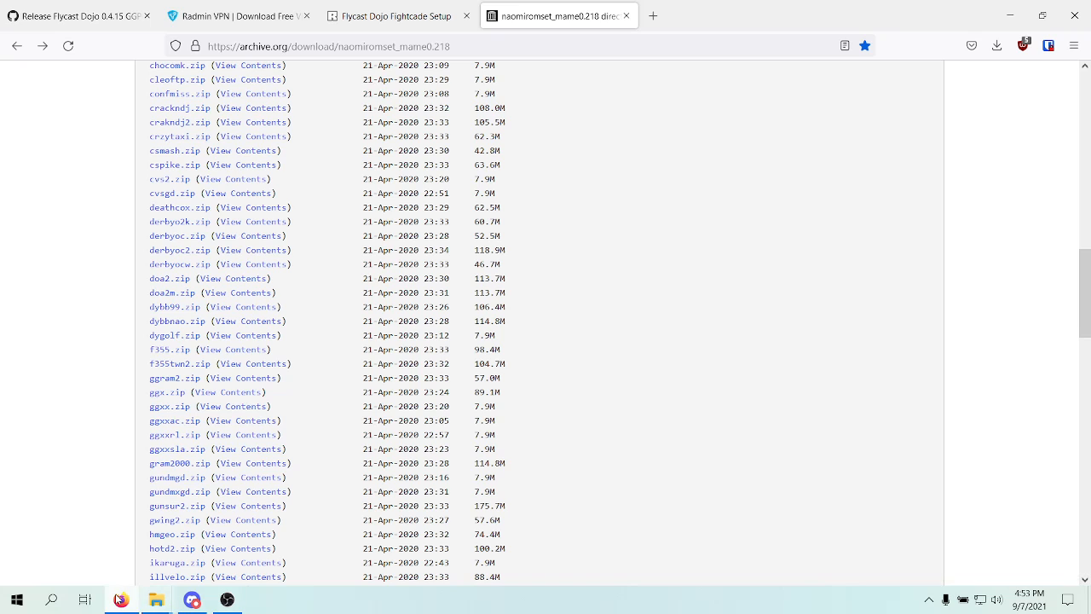
# Step: Switch to the Flycast Dojo folder in File Explorer and examine its ROMs folder, including the cvs2 subfolder's CHD files
pyautogui.moveTo(156, 600)
pyautogui.click(214, 537)
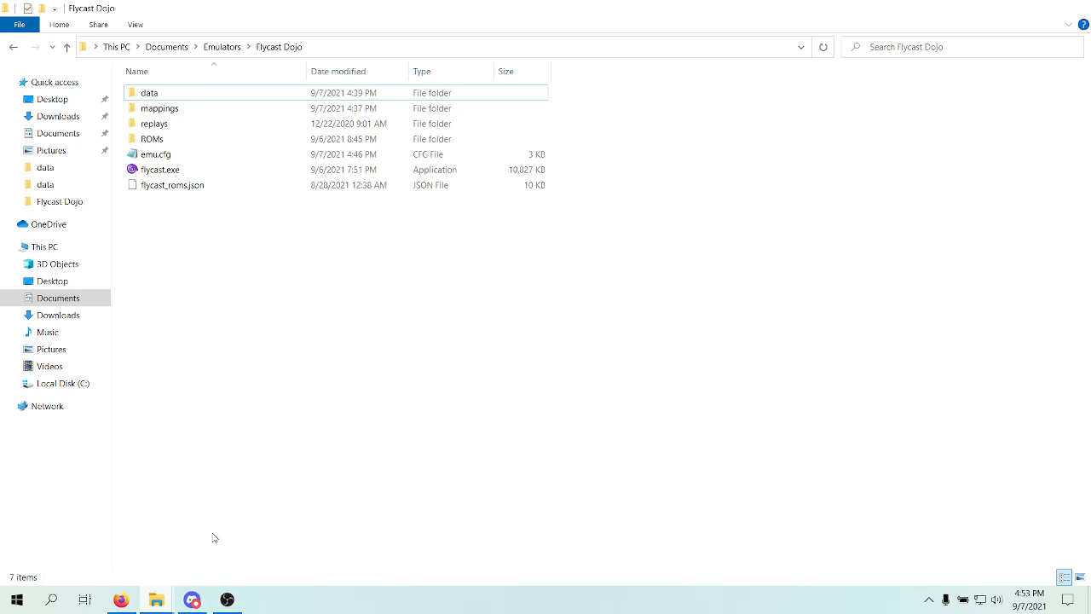
pyautogui.doubleClick(167, 140)
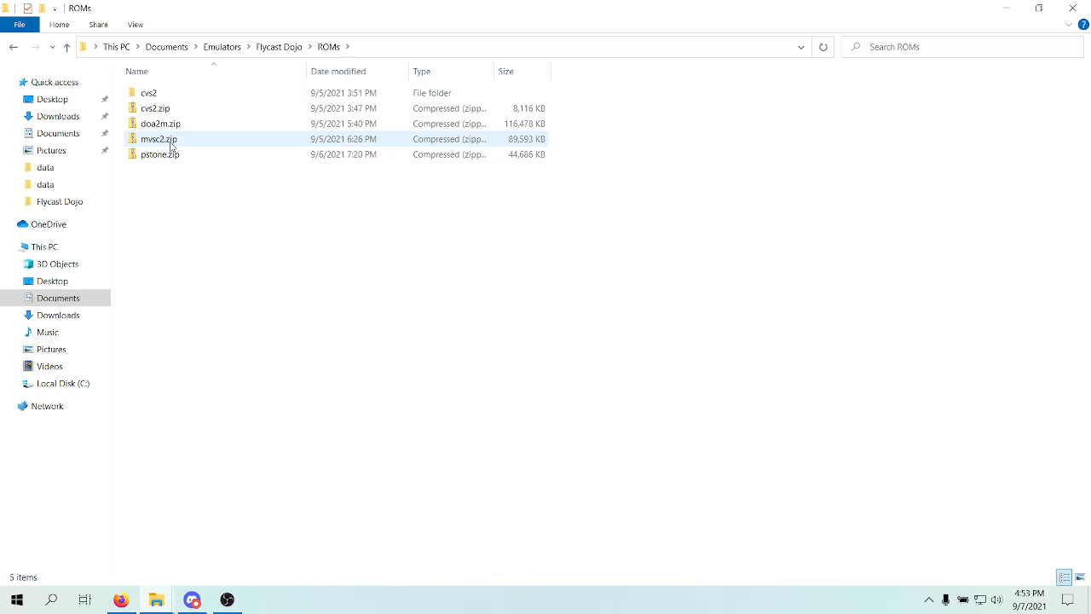
pyautogui.doubleClick(150, 96)
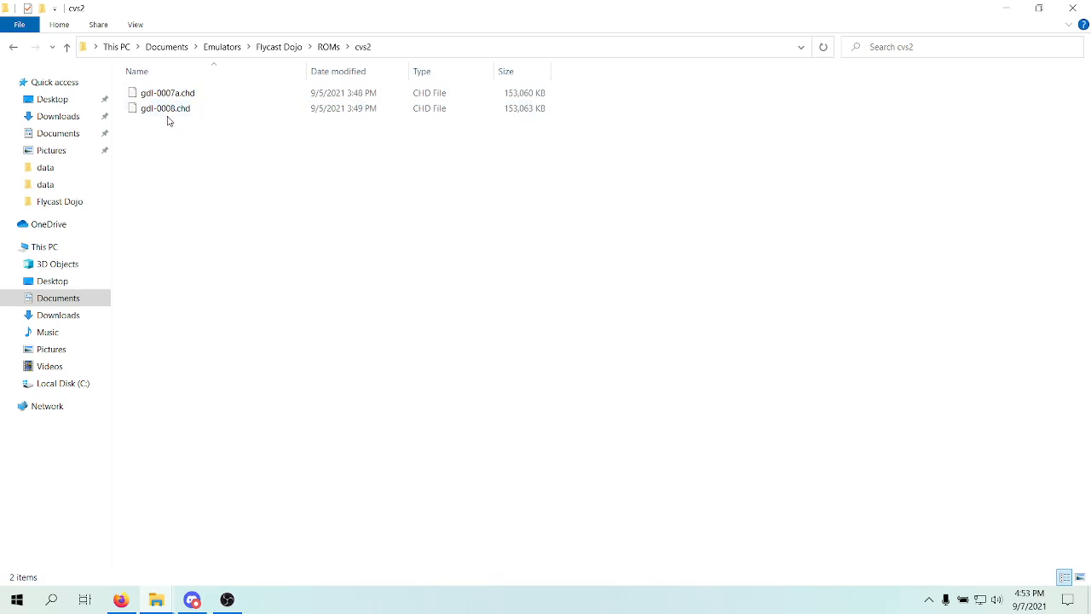
pyautogui.click(328, 47)
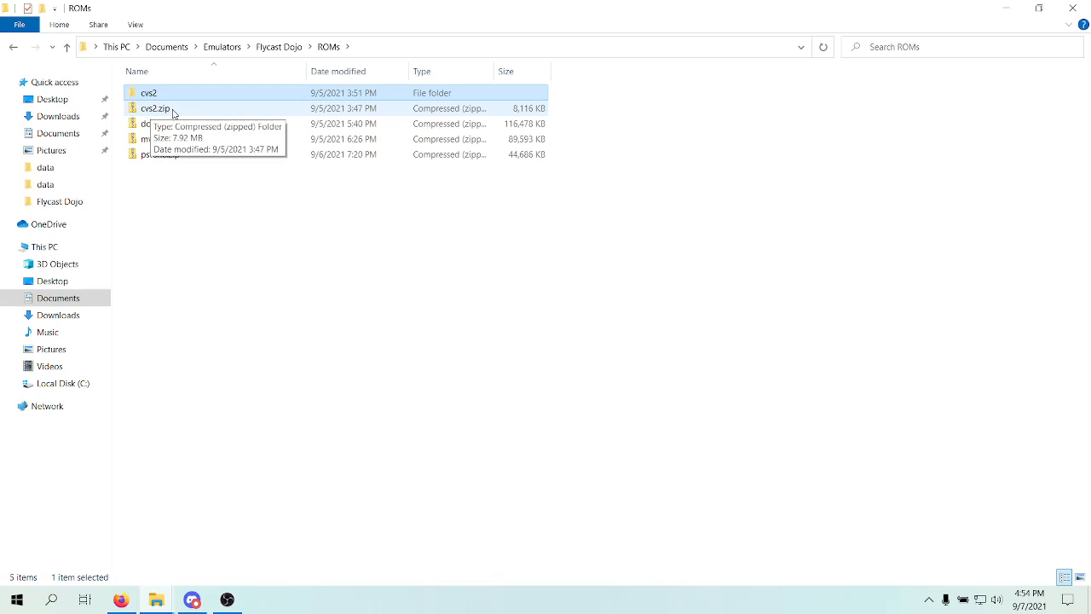
pyautogui.click(175, 180)
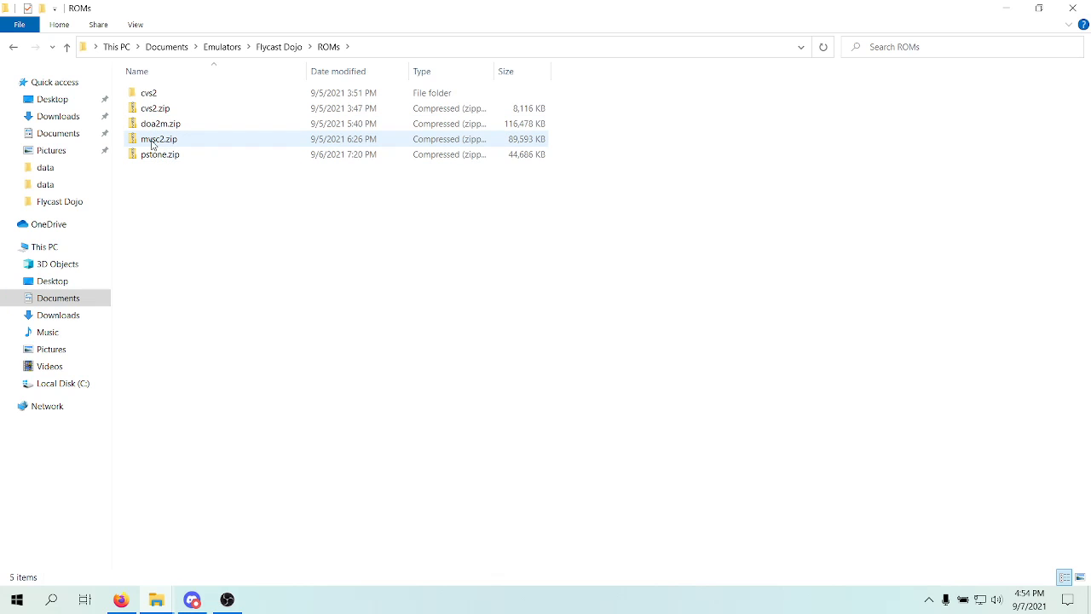
# Step: Return to the Flycast Dojo folder, refresh it and launch flycast.exe
pyautogui.click(278, 47)
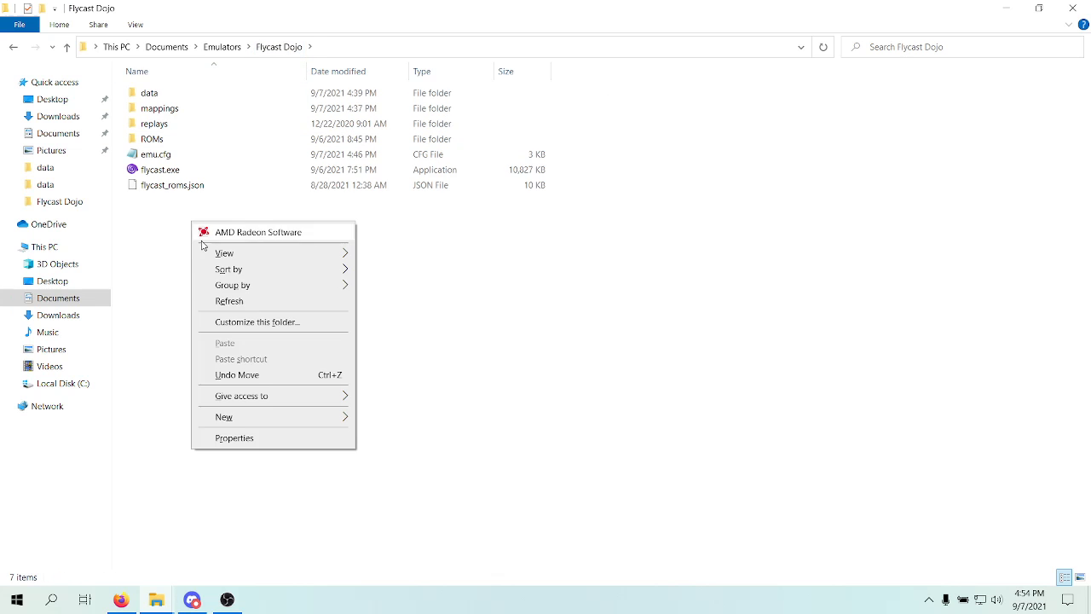
pyautogui.click(223, 300)
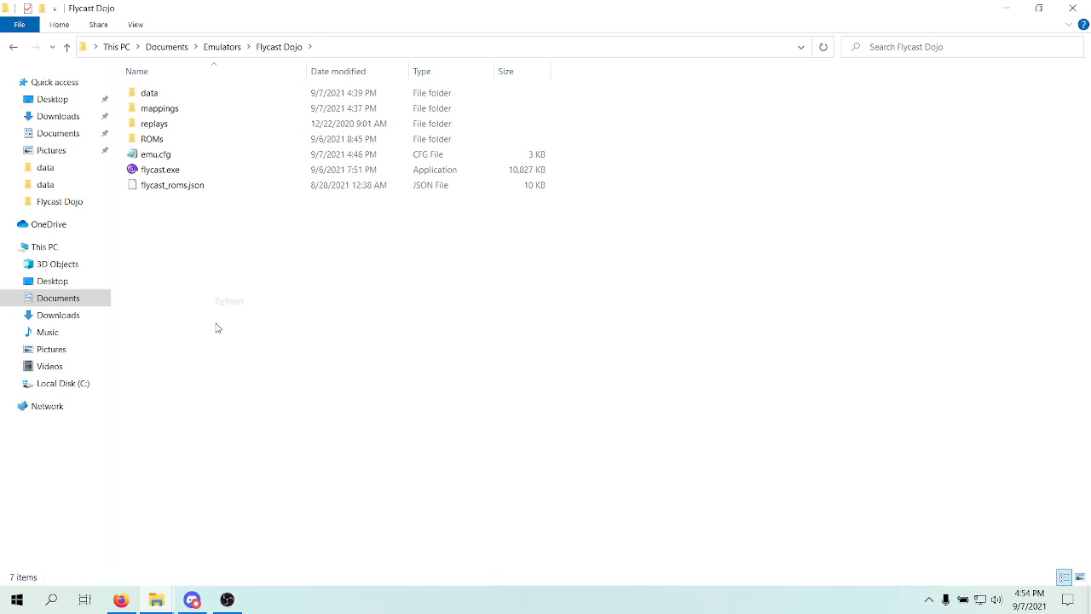
pyautogui.doubleClick(164, 170)
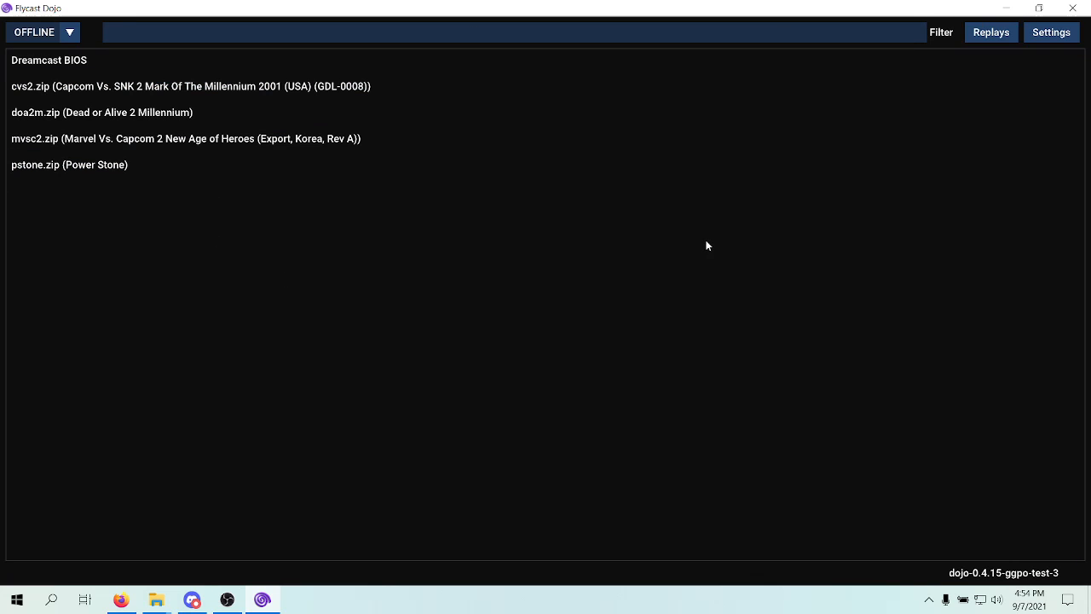
# Step: Open the emulator's control settings and review the button mapping of the Fighting Commander controller
pyautogui.click(1045, 34)
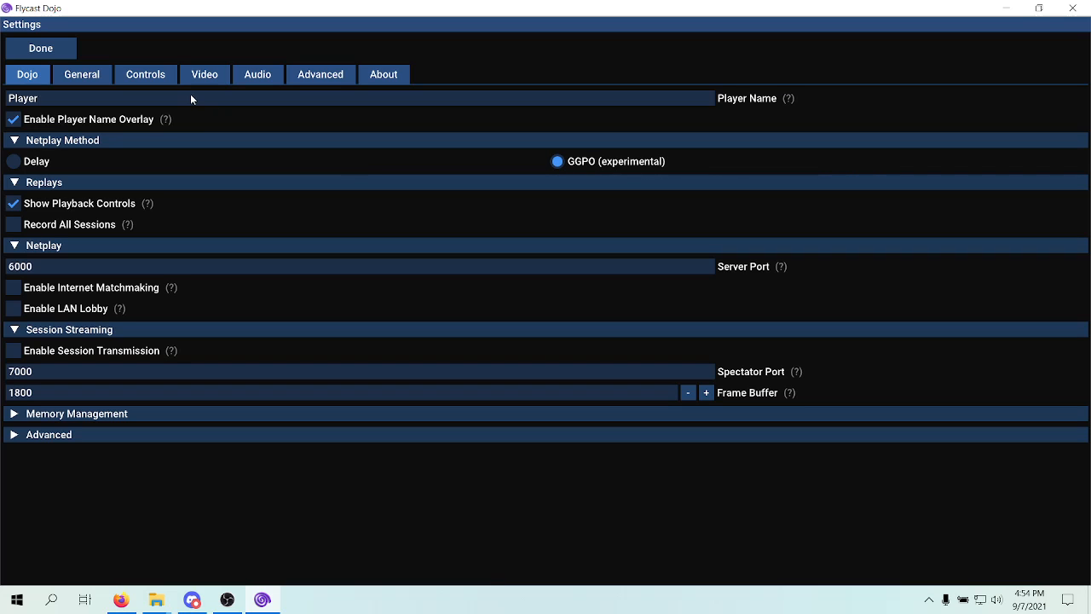
pyautogui.click(145, 75)
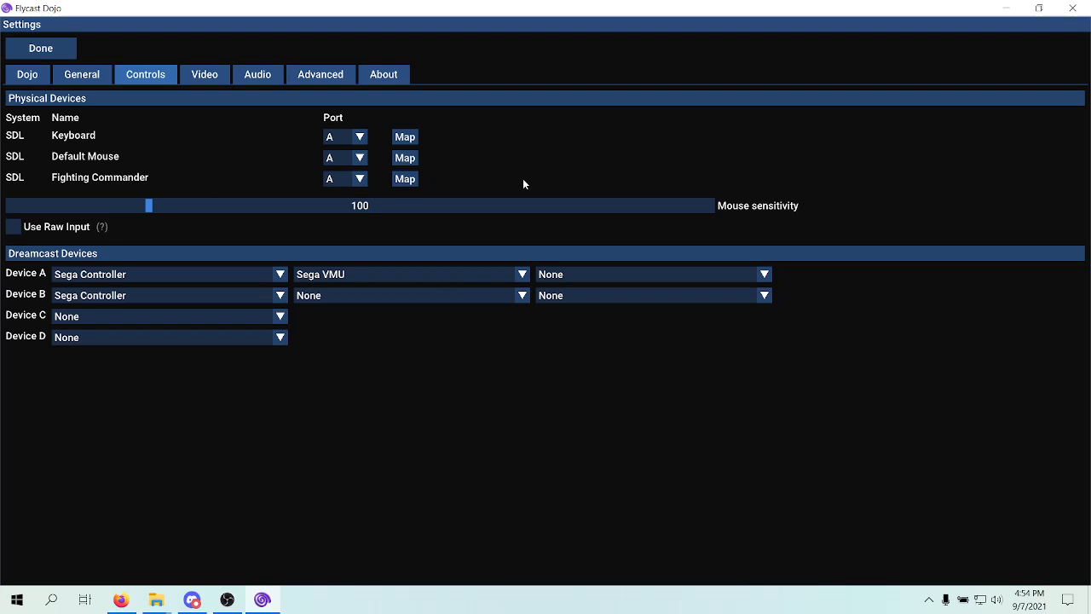
pyautogui.click(408, 181)
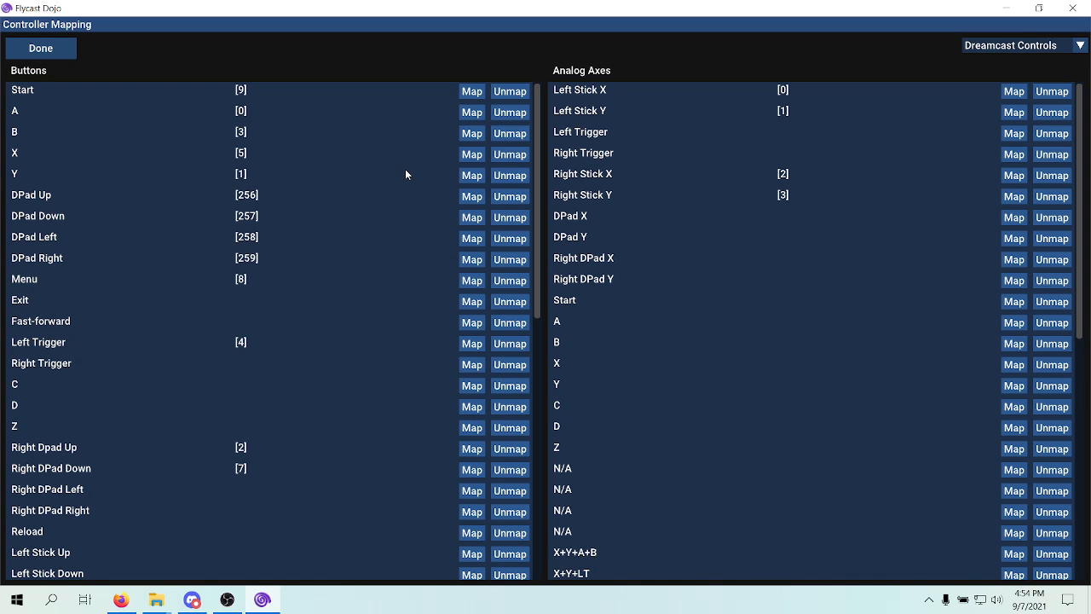
pyautogui.scroll(-10, 405, 169)
pyautogui.scroll(10, 405, 169)
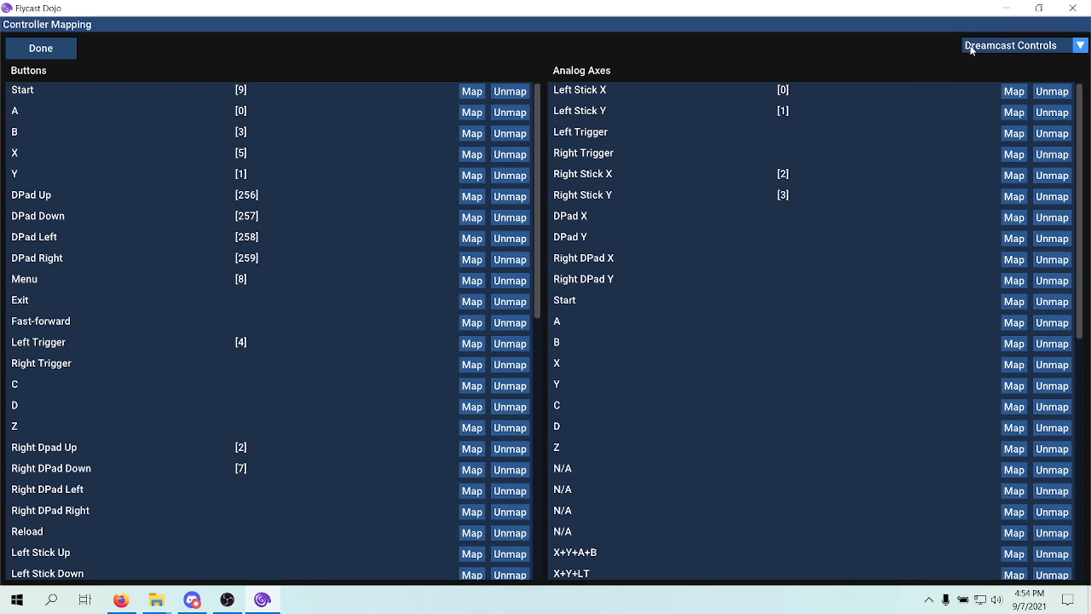
# Step: Compare the Dreamcast and arcade layouts, leave the controller mapping on Arcade Controls and close the settings
pyautogui.click(1020, 47)
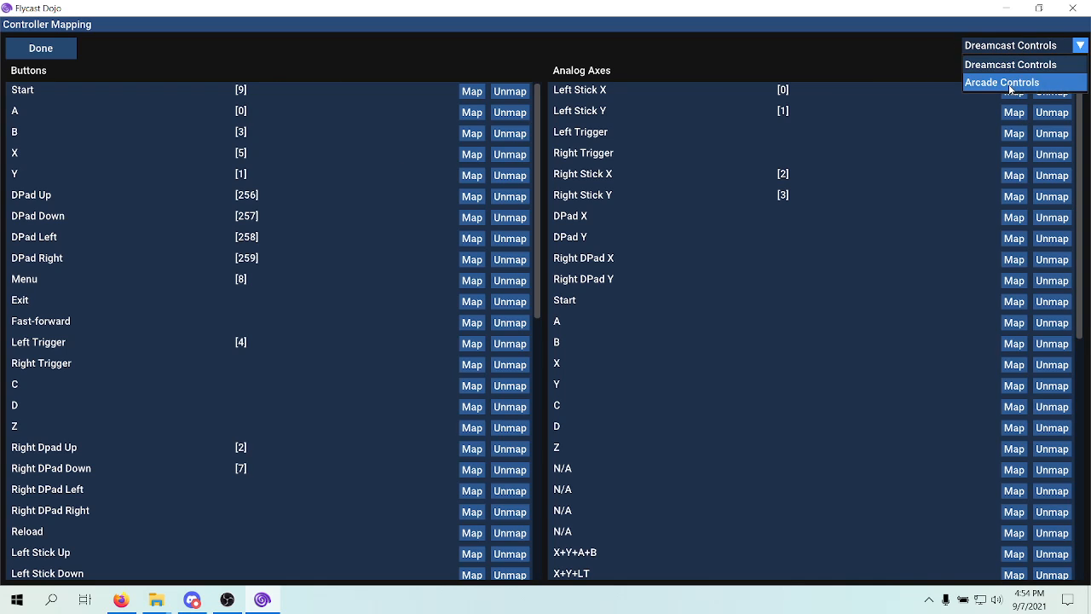
pyautogui.click(1004, 83)
pyautogui.click(1004, 46)
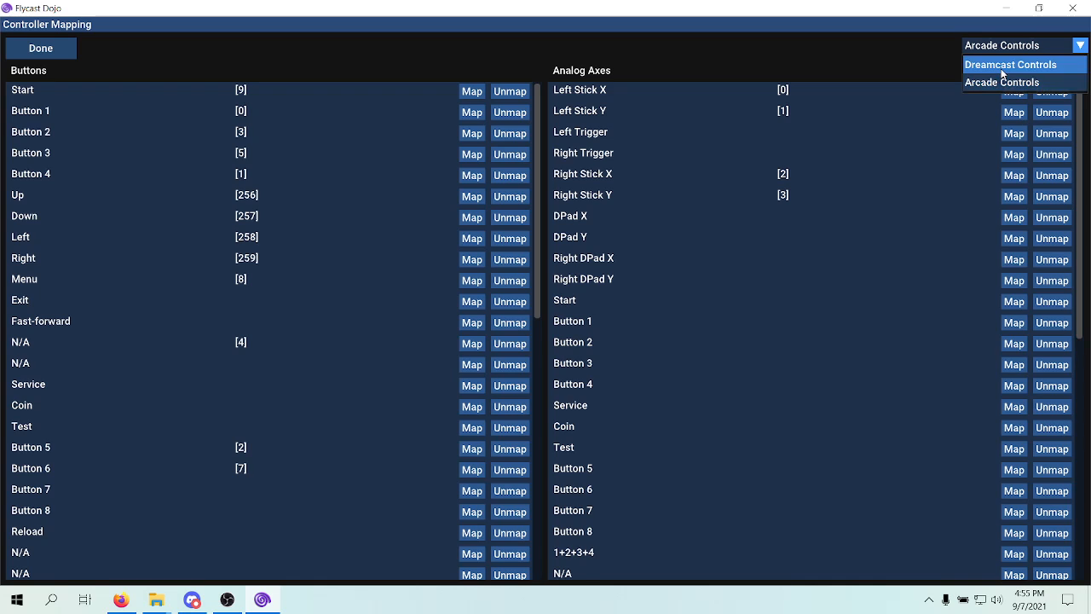
pyautogui.click(1001, 66)
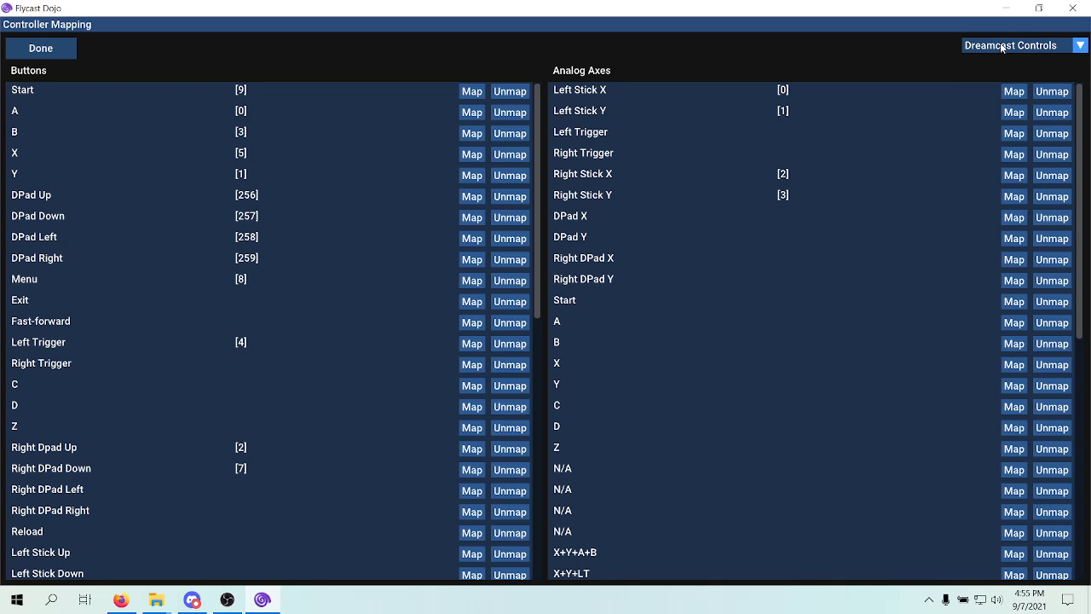
pyautogui.click(1002, 48)
pyautogui.click(990, 76)
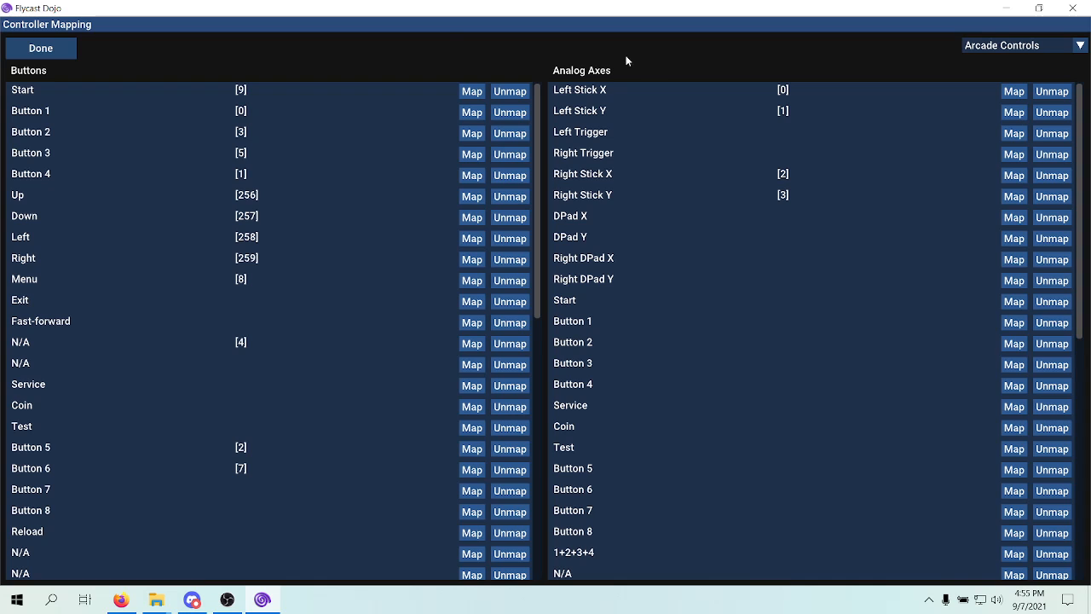
pyautogui.click(40, 48)
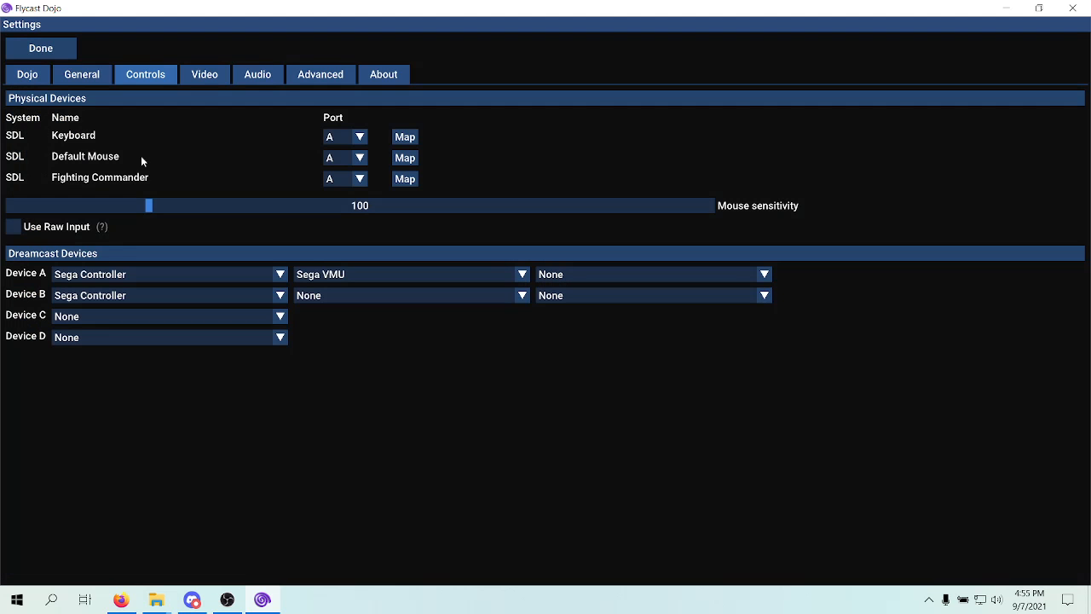
pyautogui.click(48, 51)
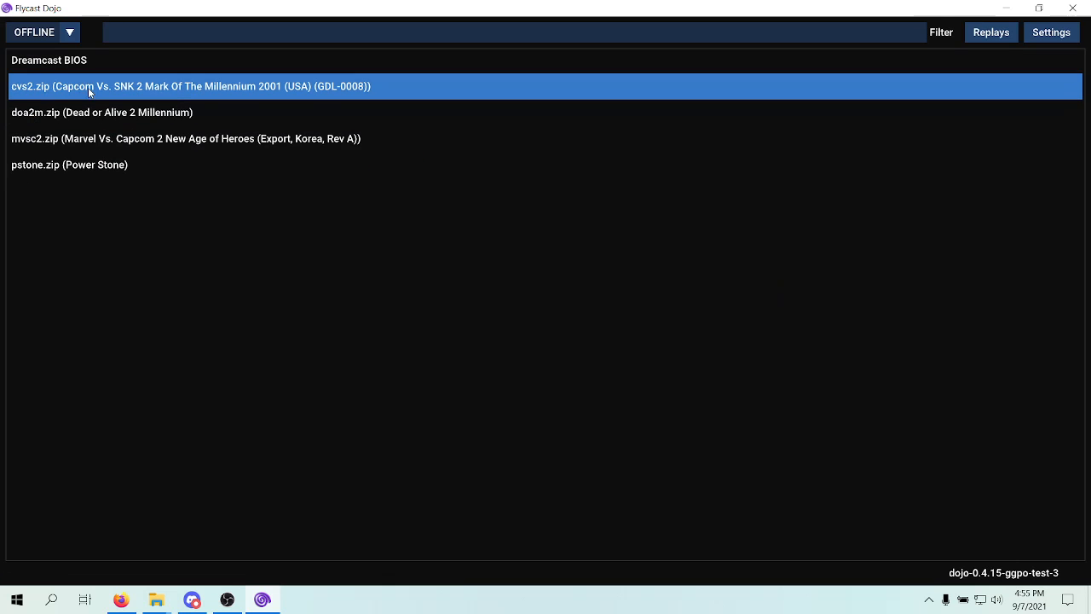
# Step: Start cvs2.zip (Capcom Vs. SNK 2) from the game list and bring up the in-game emulator menu
pyautogui.click(40, 85)
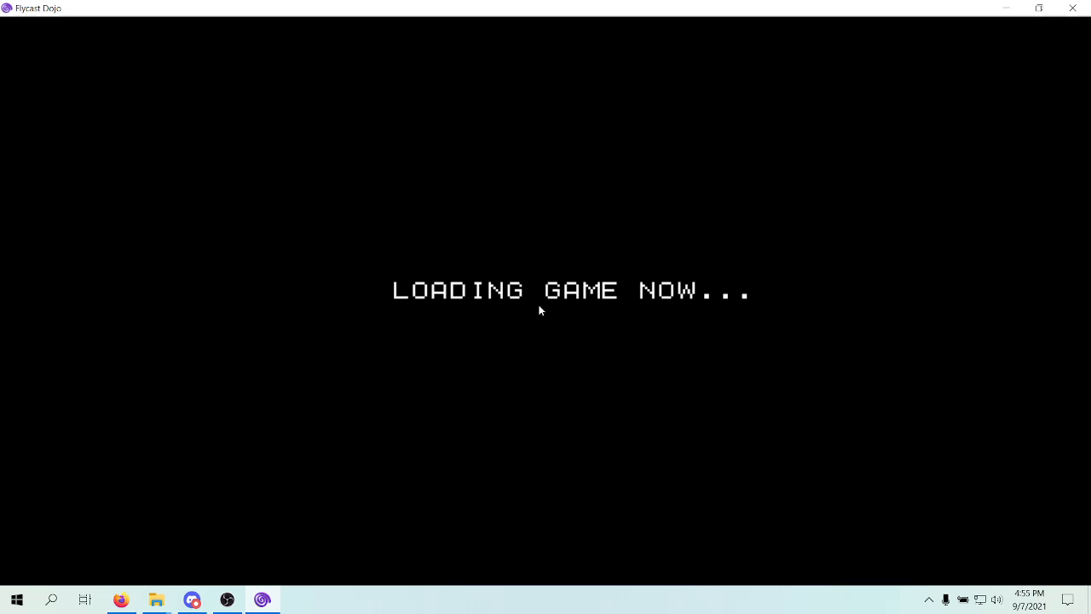
pyautogui.press('Tab')
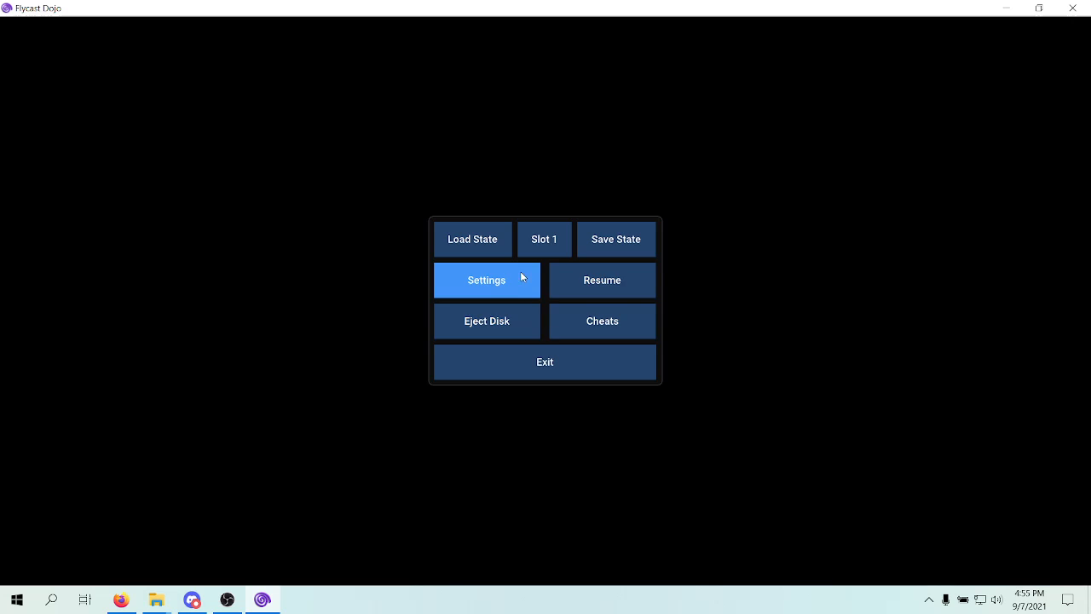
# Step: Remap Light Punch and Medium Punch on the Fighting Commander from the in-game settings and return to the game
pyautogui.click(491, 280)
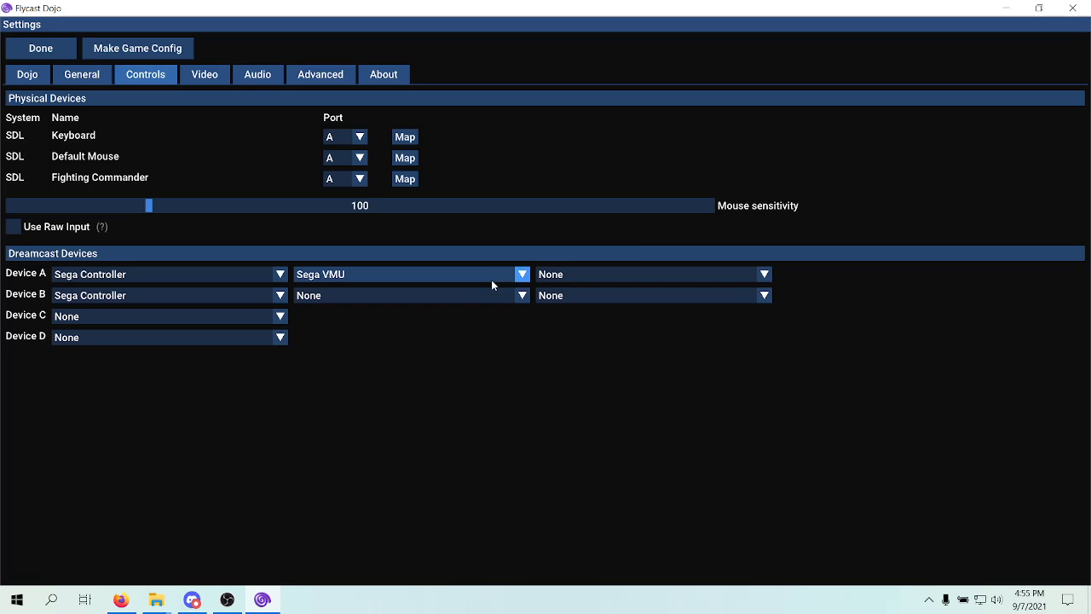
pyautogui.click(405, 178)
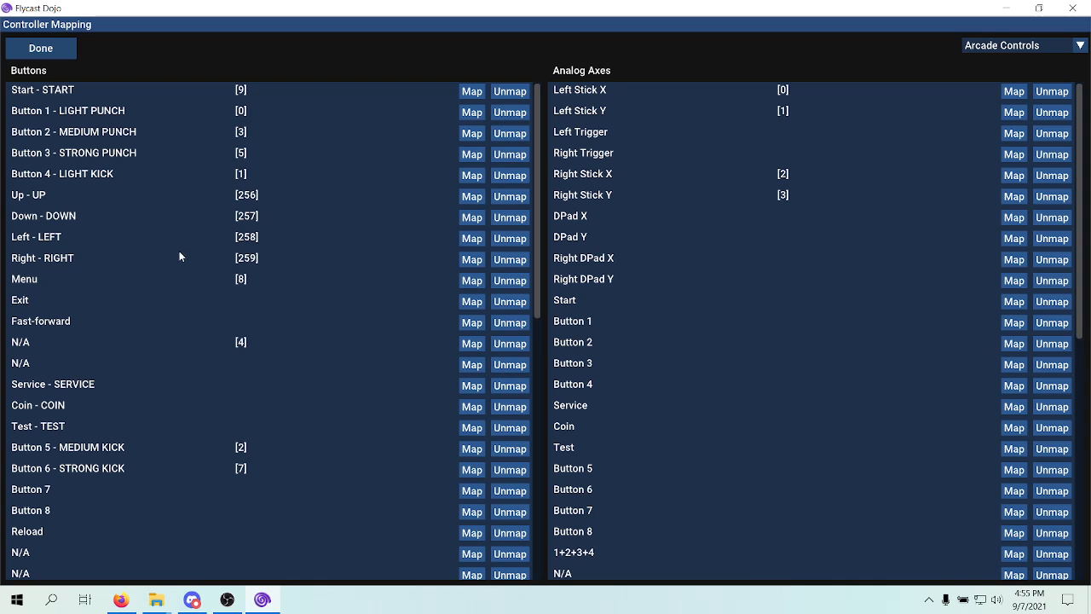
pyautogui.click(472, 112)
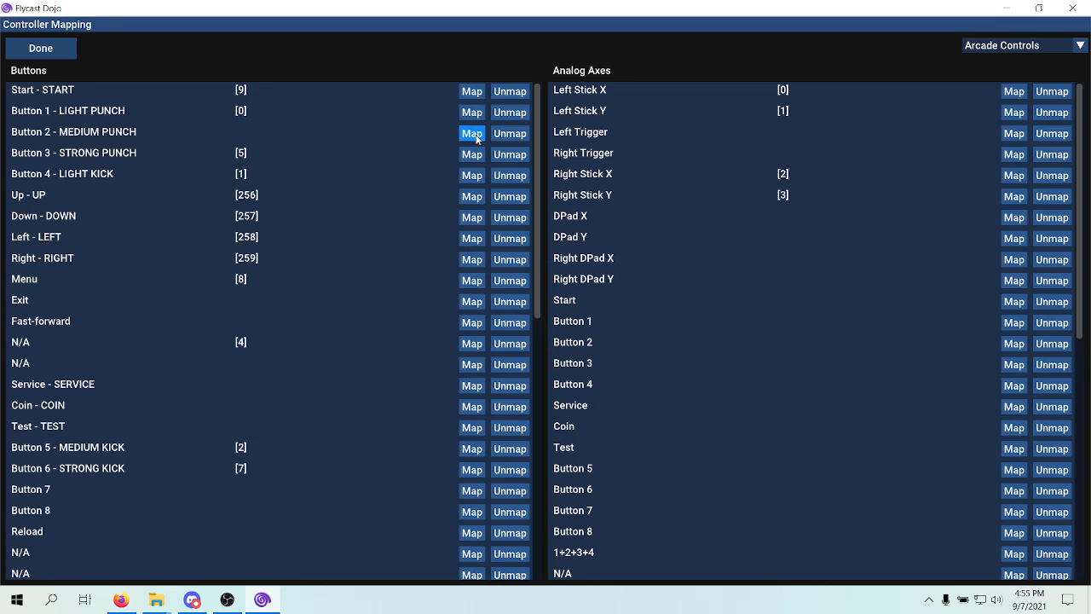
pyautogui.click(475, 134)
pyautogui.click(26, 47)
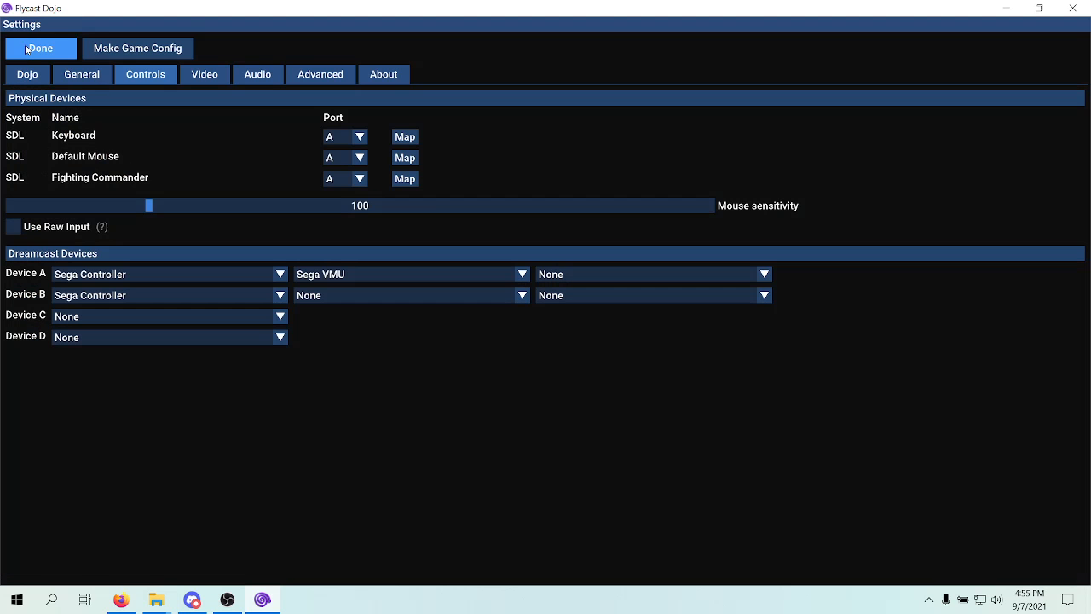
pyautogui.click(40, 47)
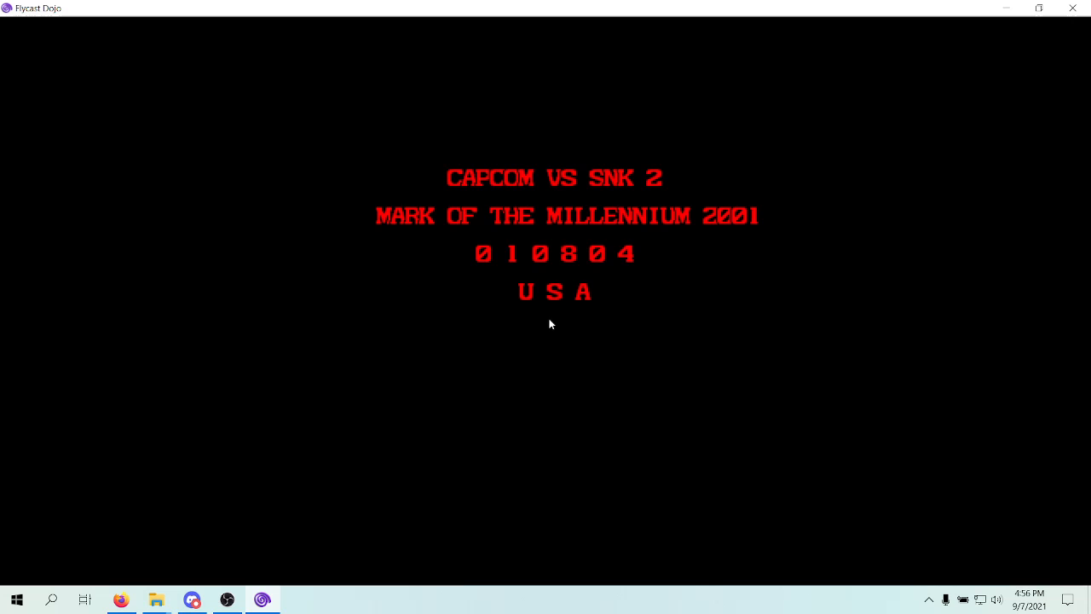
# Step: Exit Capcom Vs. SNK 2 to the game list and minimize all open windows to reach the desktop
pyautogui.press('Tab')
pyautogui.click(539, 366)
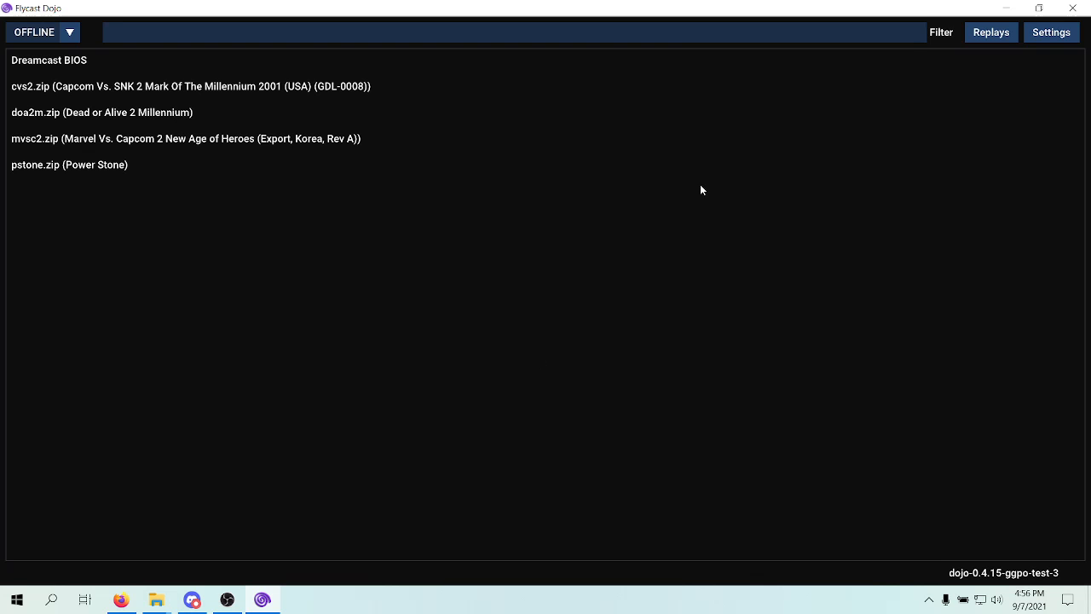
pyautogui.click(1072, 8)
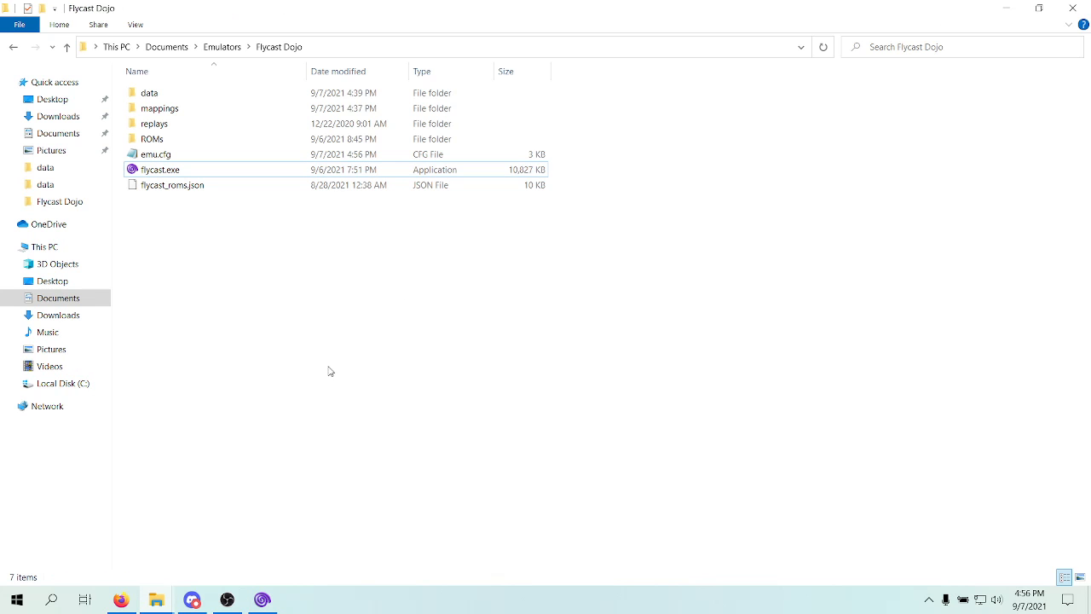
pyautogui.click(1008, 12)
pyautogui.click(1007, 12)
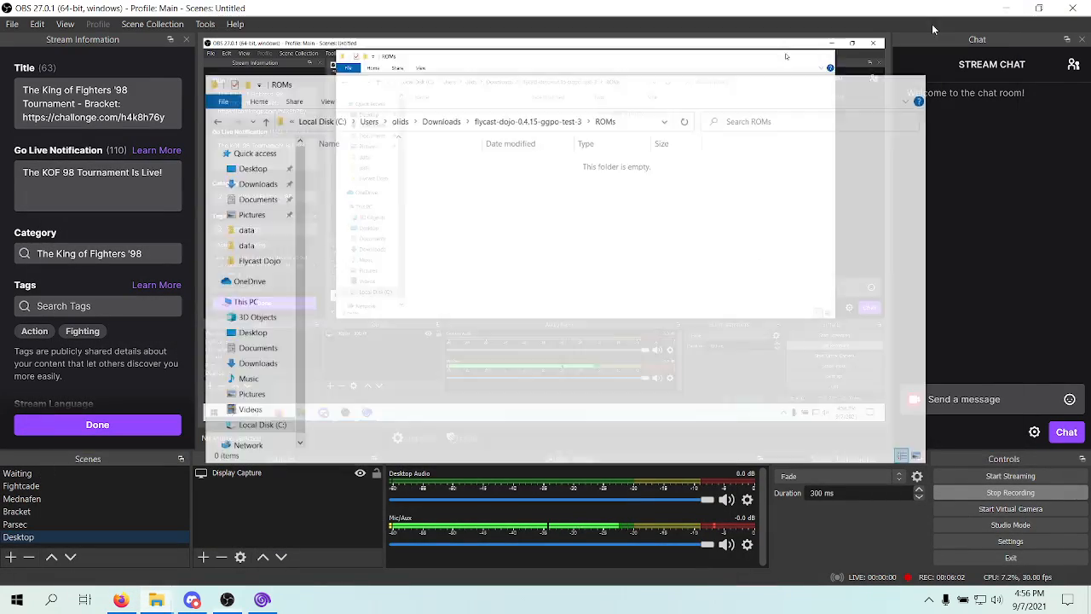
pyautogui.click(1006, 8)
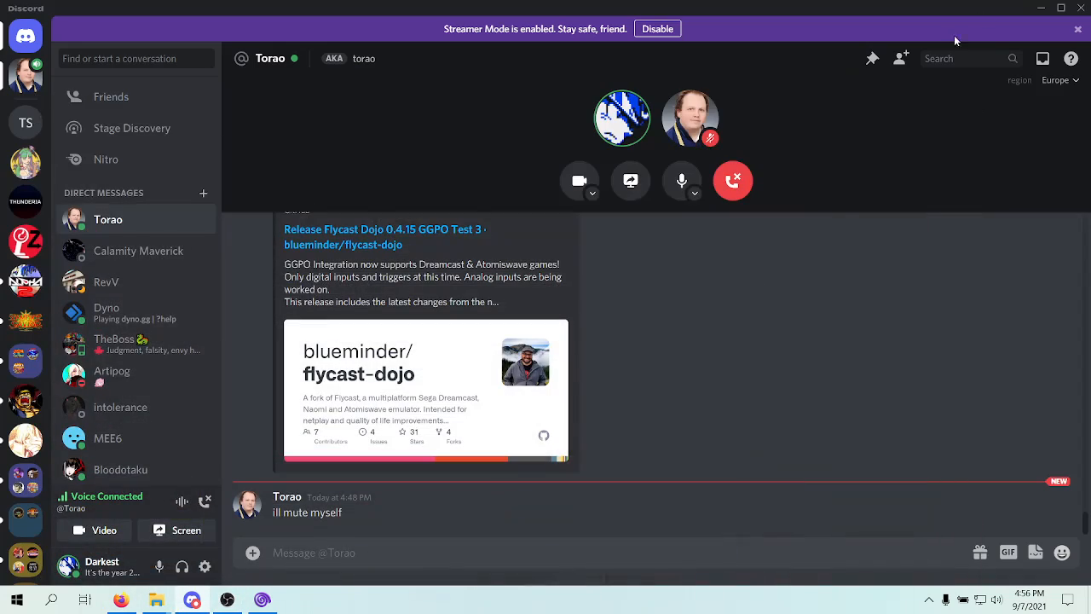
pyautogui.click(1041, 11)
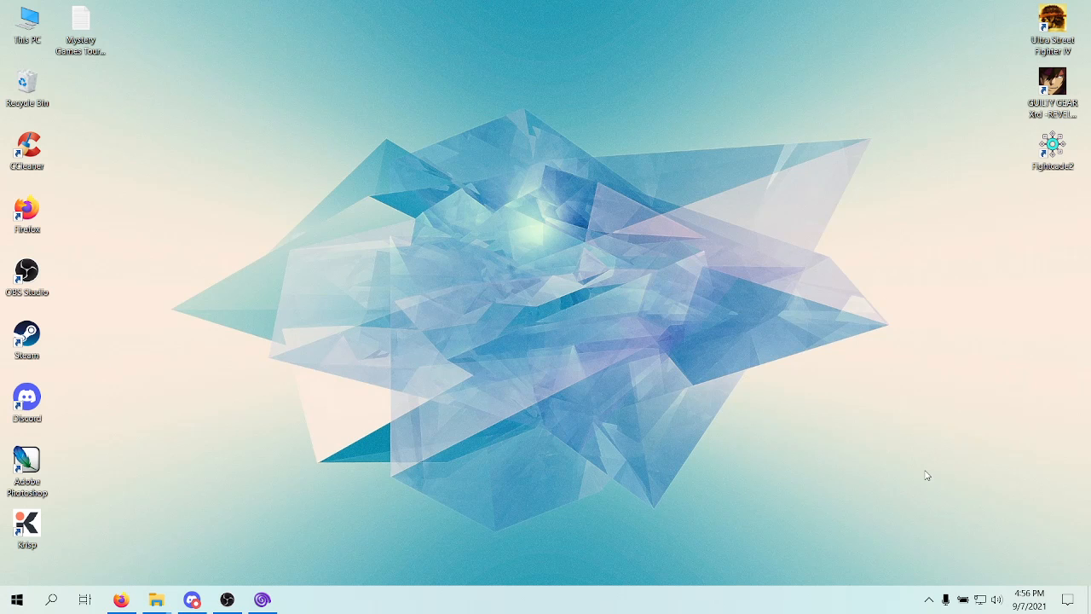
# Step: Open Radmin VPN, review its options for creating or joining a network, and minimize it
pyautogui.click(929, 599)
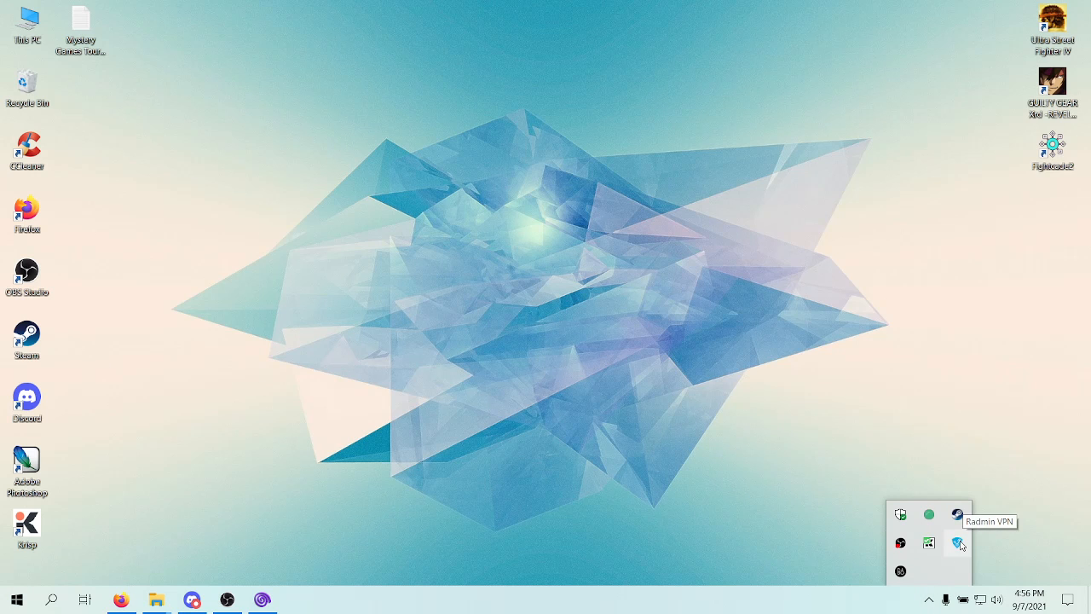
pyautogui.click(958, 544)
pyautogui.click(929, 602)
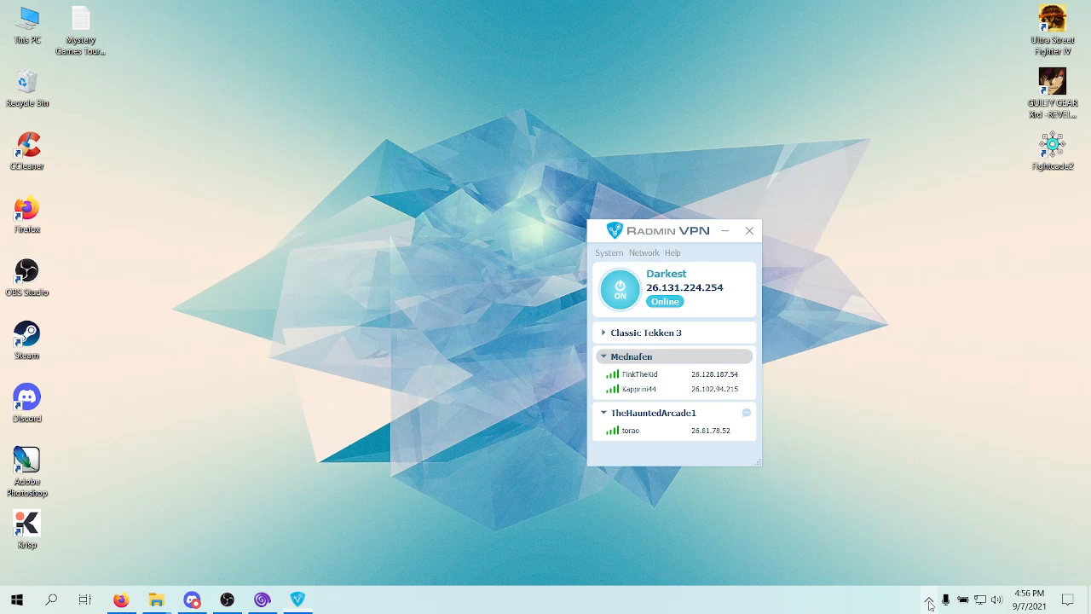
pyautogui.moveTo(670, 231); pyautogui.dragTo(630, 199)
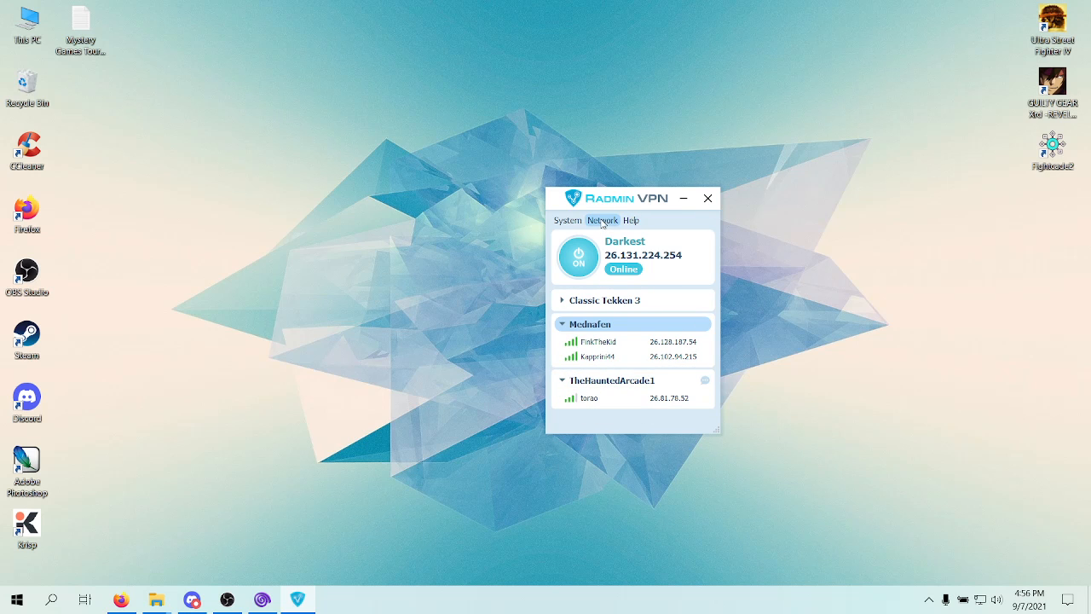
pyautogui.click(604, 222)
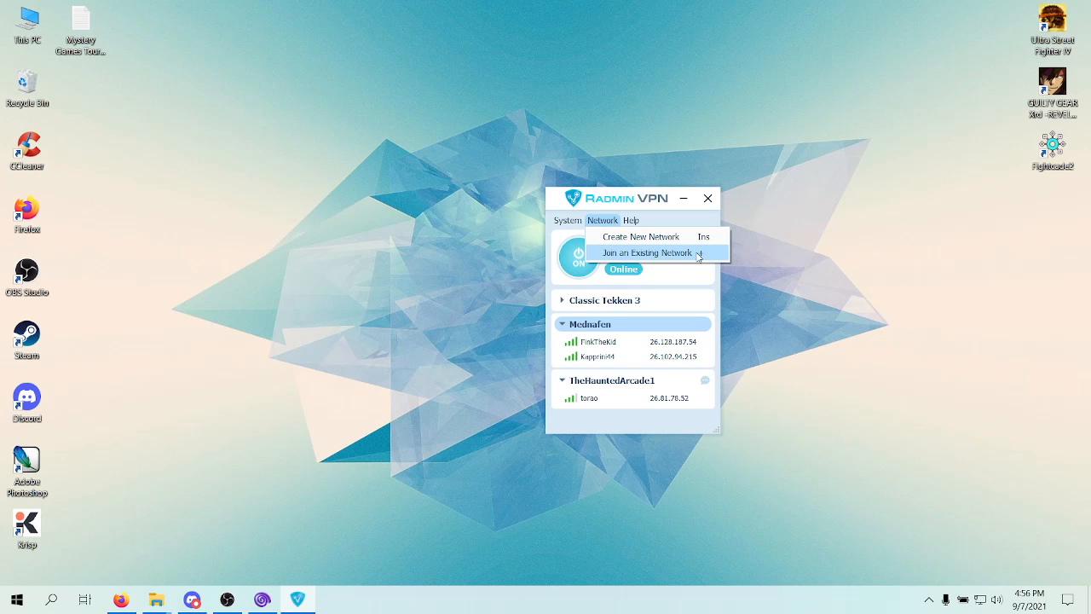
pyautogui.click(618, 224)
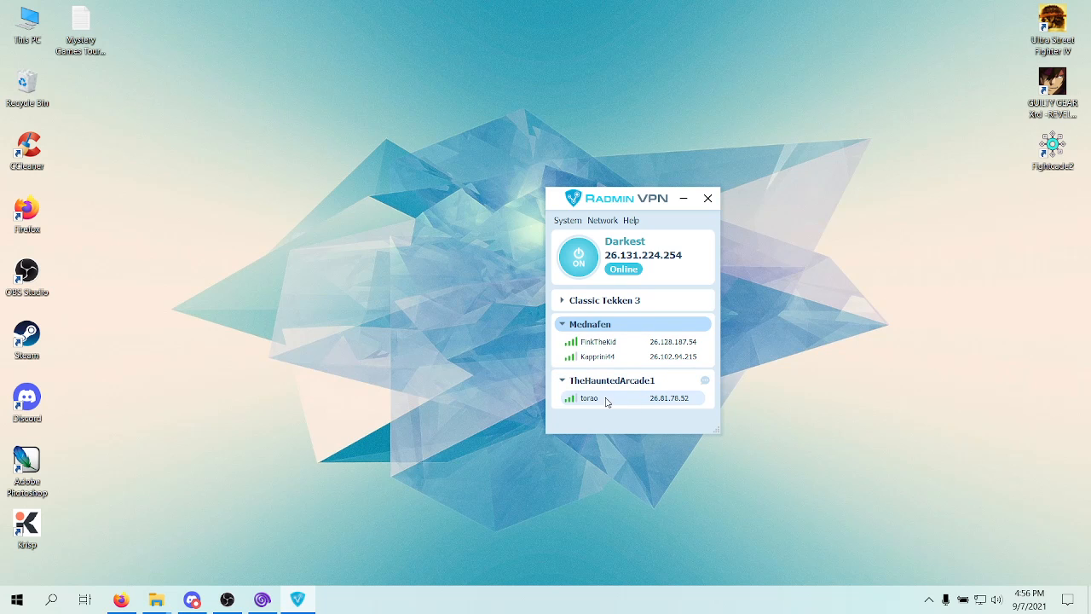
pyautogui.click(683, 201)
pyautogui.rightClick(385, 289)
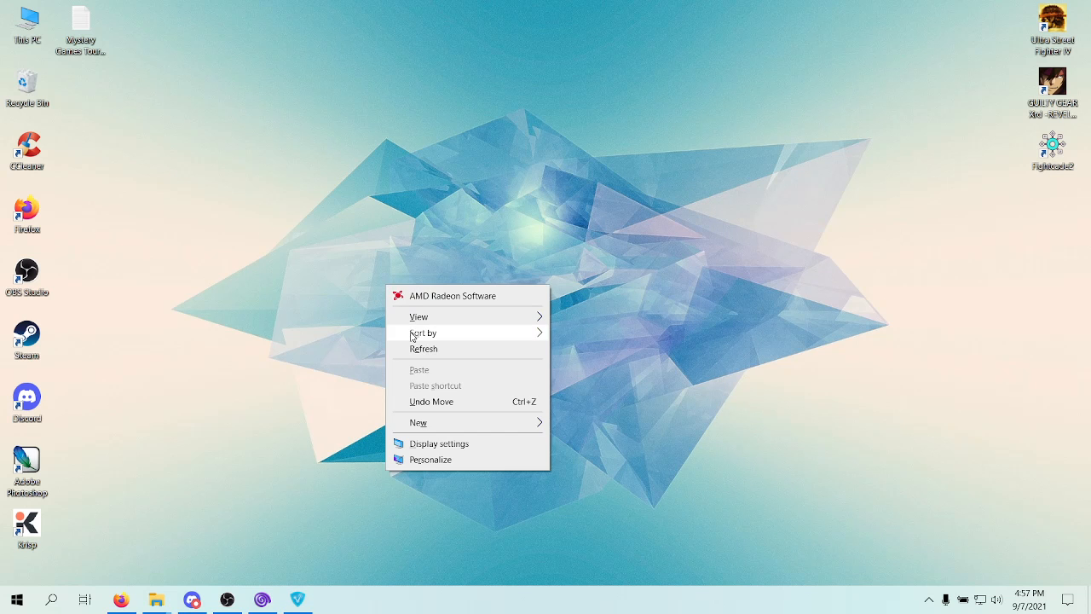
pyautogui.click(409, 349)
# Step: Switch to Flycast Dojo and set the play mode to HOST
pyautogui.click(266, 603)
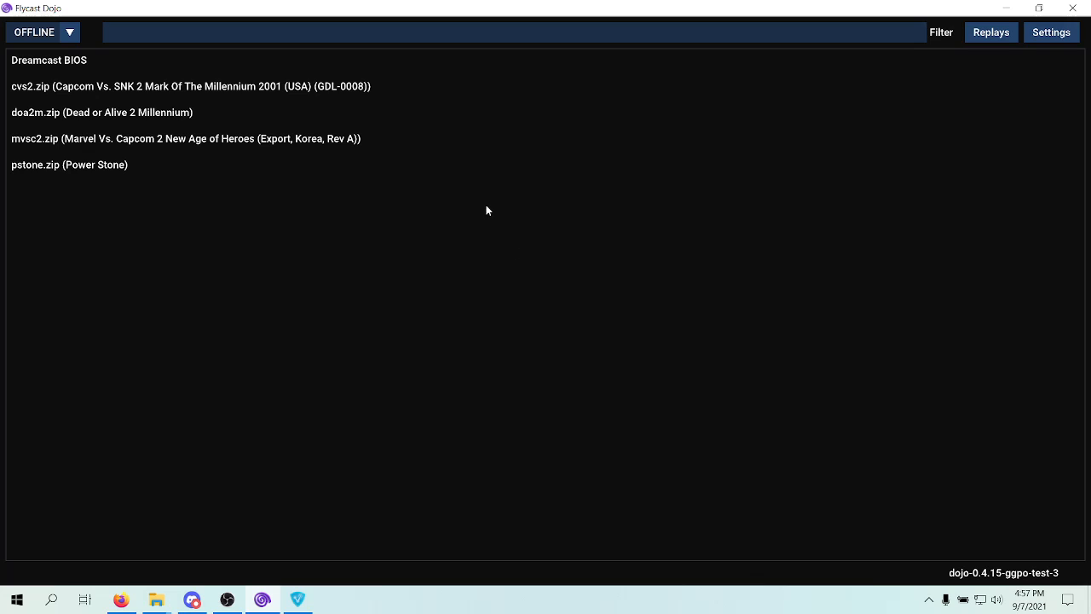
pyautogui.click(69, 32)
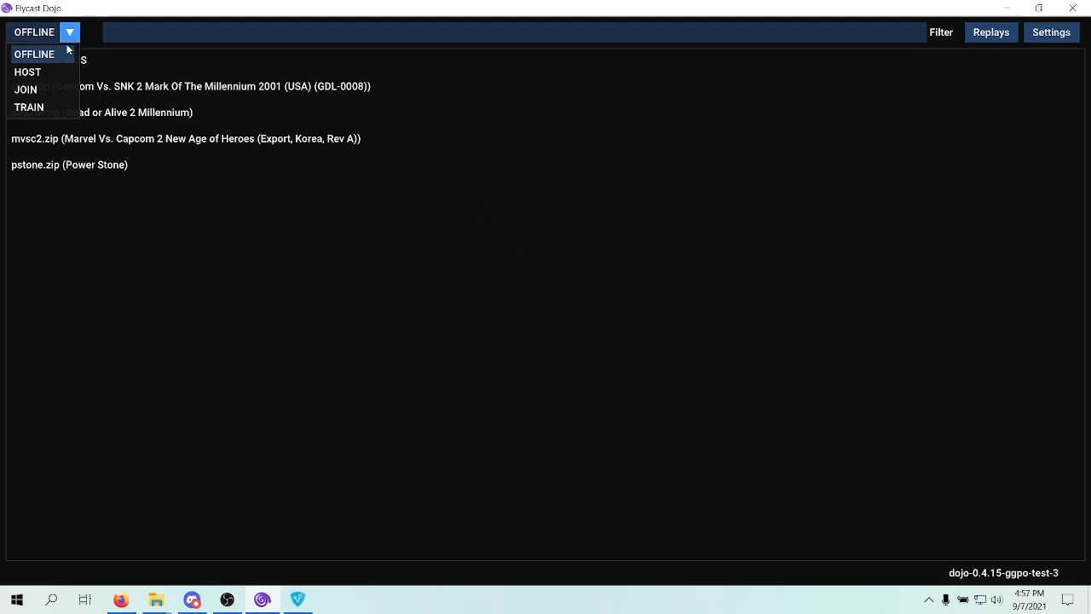
pyautogui.click(32, 74)
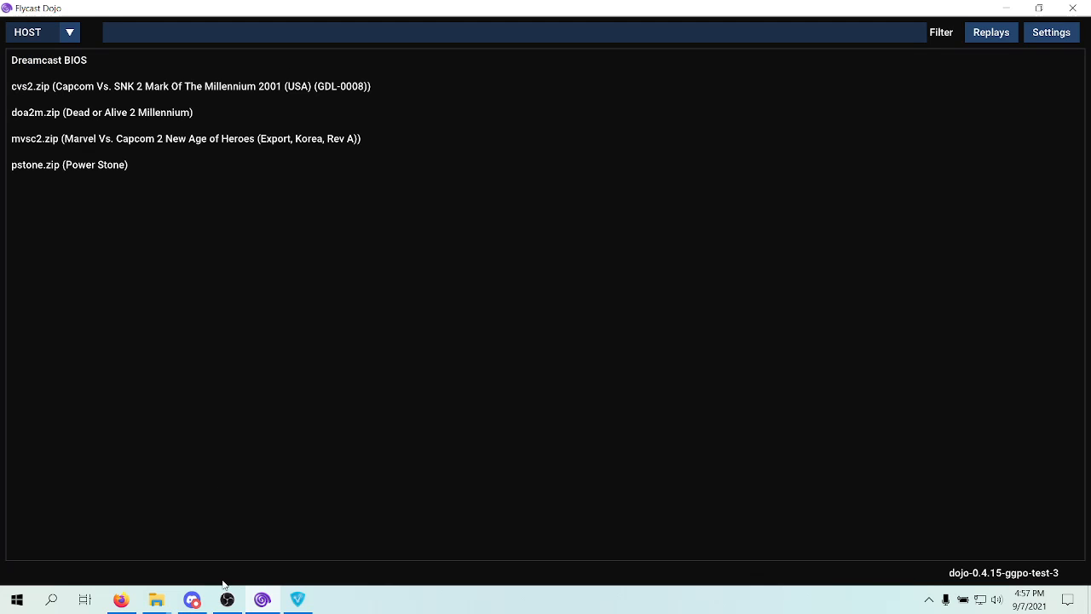
# Step: Check the direct-message conversation in Discord and return to Flycast Dojo
pyautogui.click(192, 599)
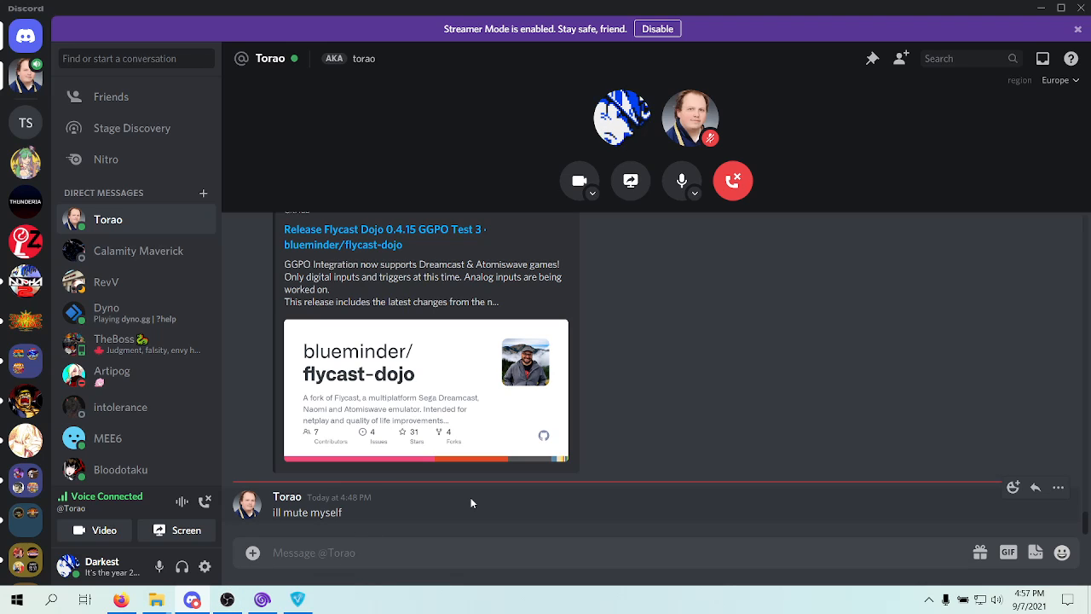
pyautogui.click(387, 508)
pyautogui.click(193, 600)
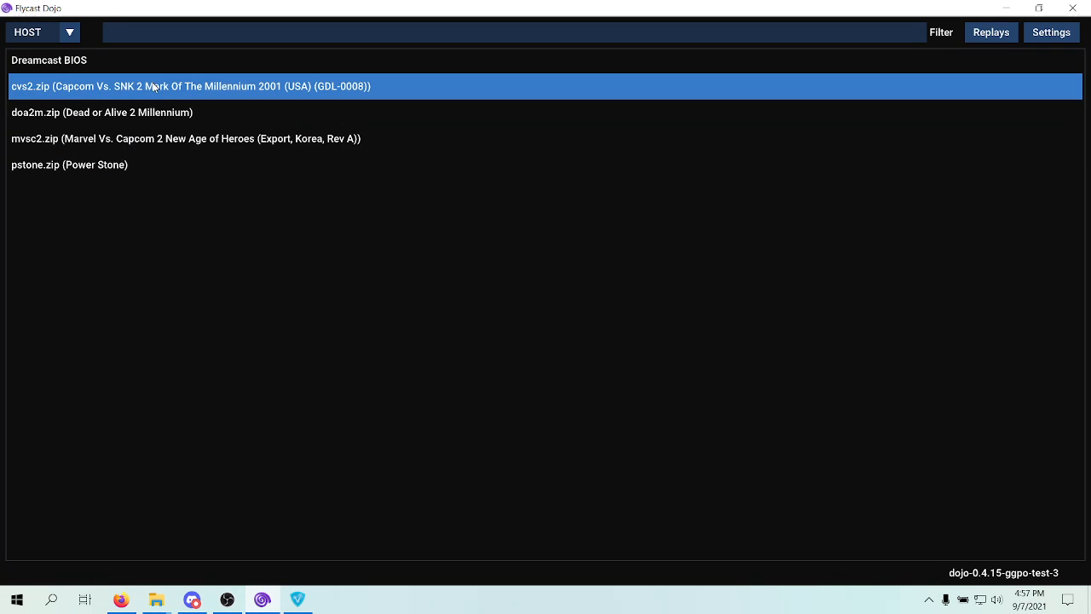
# Step: Keep HOST mode selected and launch cvs2.zip (Capcom Vs. SNK 2) from the game list
pyautogui.click(34, 32)
pyautogui.click(34, 75)
pyautogui.click(204, 88)
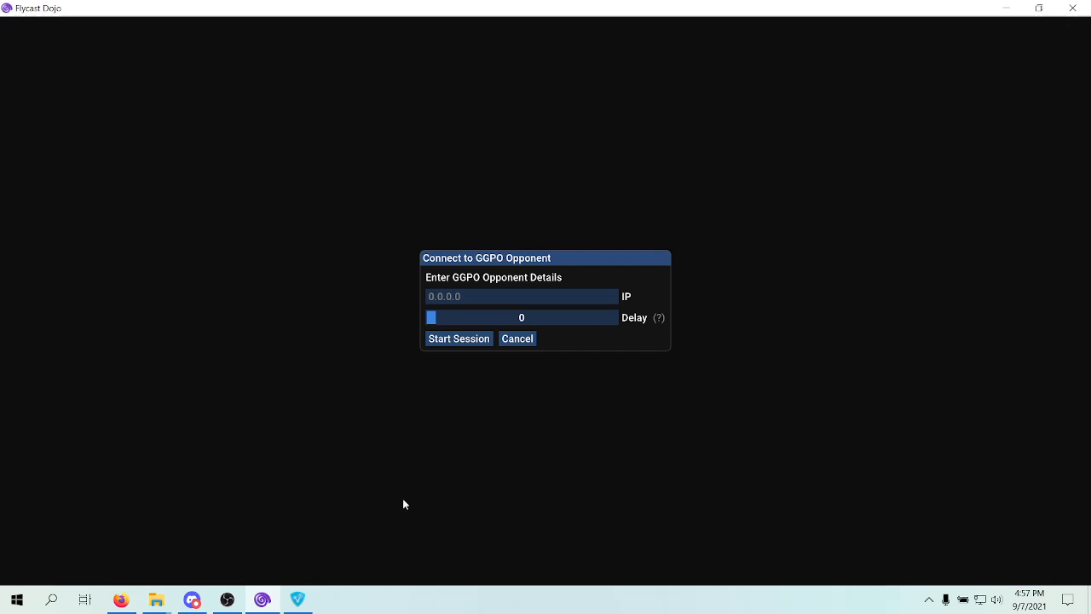
# Step: Copy the IP of the opponent in the TheHauntedArcade1 network from Radmin VPN and paste it as the GGPO opponent IP
pyautogui.click(297, 602)
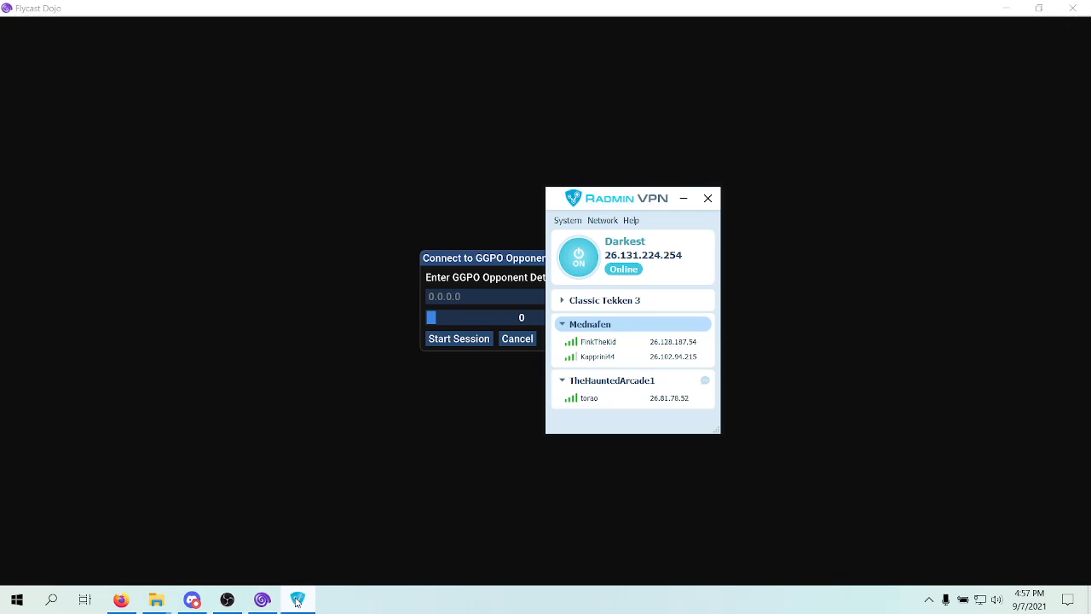
pyautogui.moveTo(641, 200); pyautogui.dragTo(792, 197)
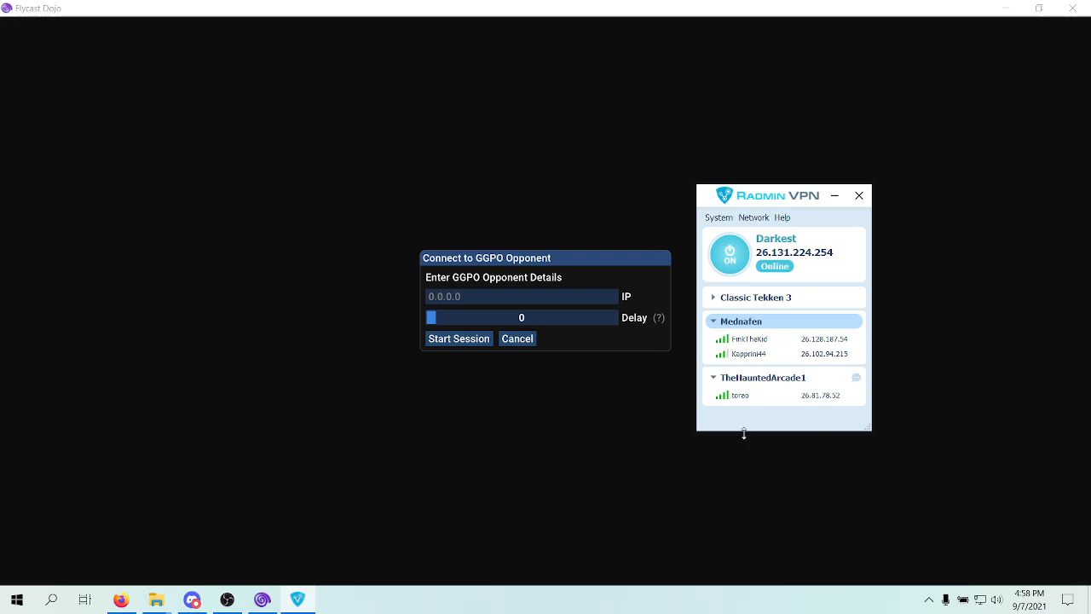
pyautogui.rightClick(725, 396)
pyautogui.click(785, 159)
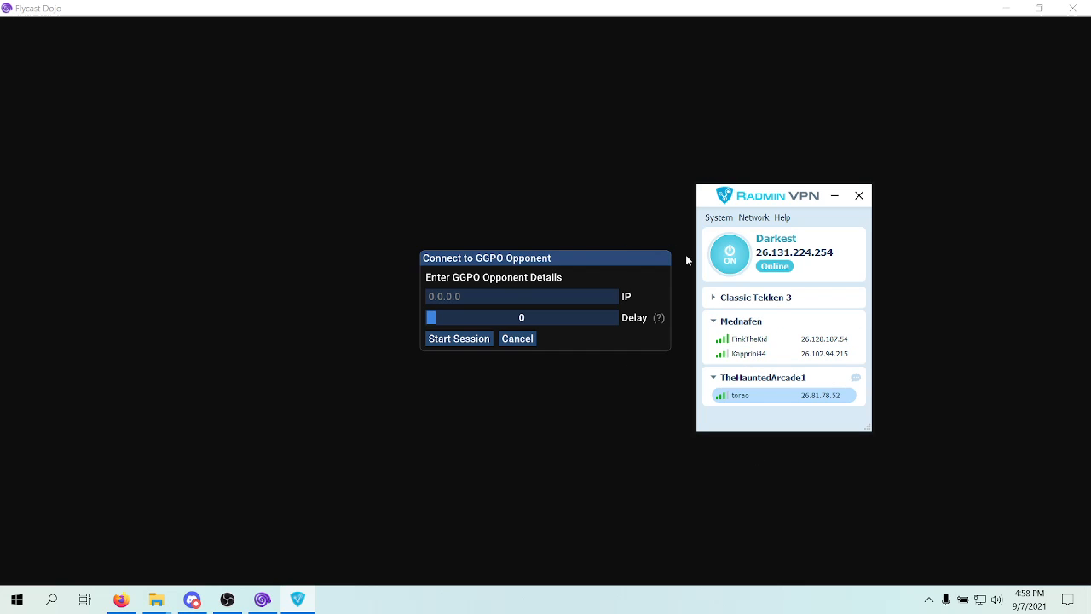
pyautogui.click(477, 300)
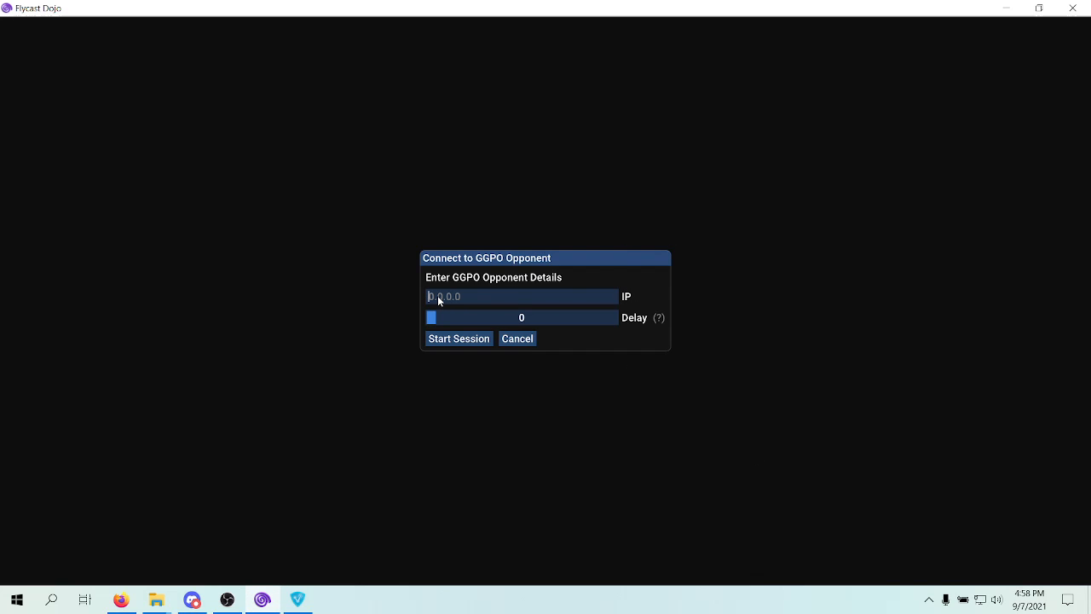
pyautogui.hotkey('ctrl', 'v')
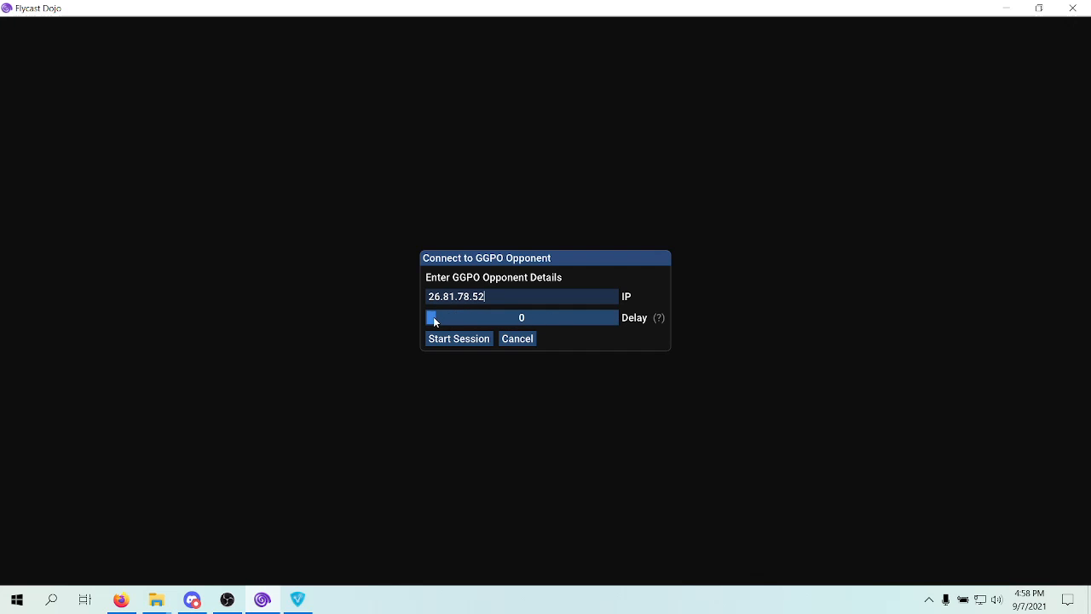
# Step: Set the delay to 1, checking the opponent's ping in Radmin VPN, and start the GGPO session
pyautogui.moveTo(432, 317); pyautogui.dragTo(446, 322)
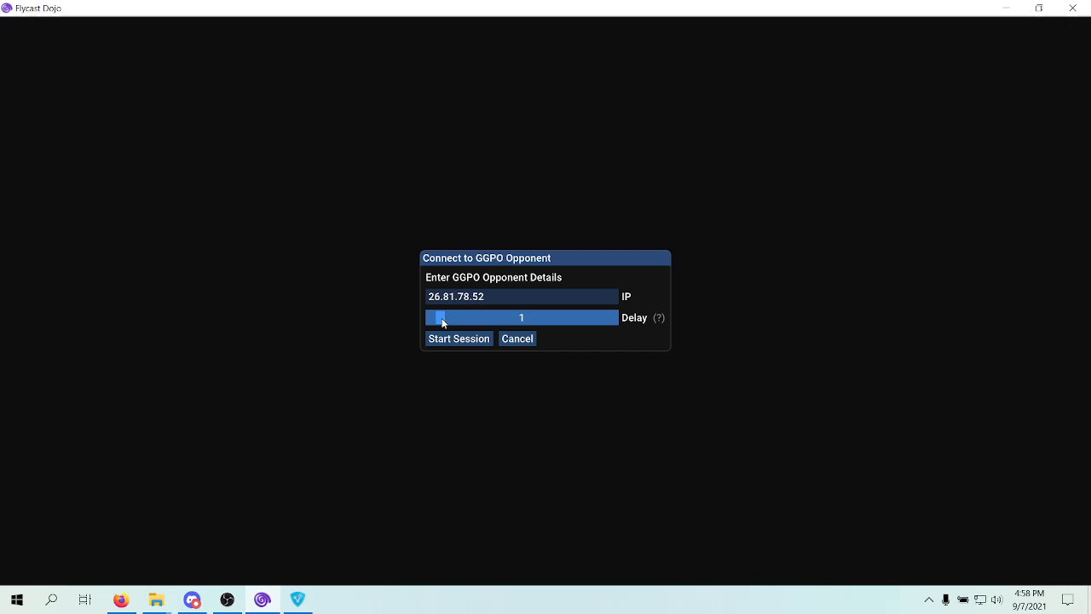
pyautogui.click(298, 599)
pyautogui.moveTo(725, 399)
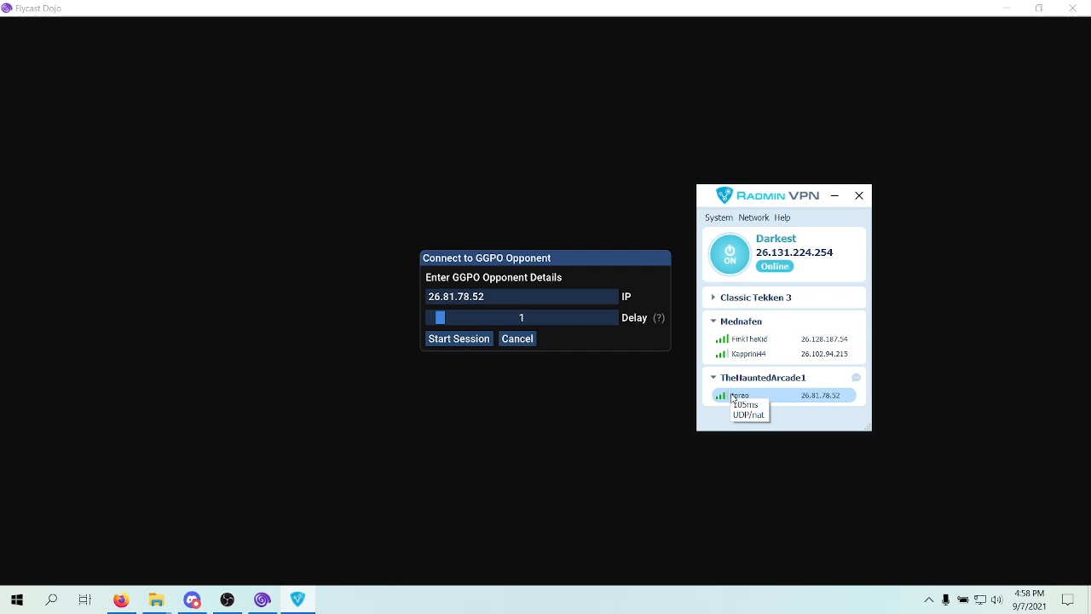
pyautogui.click(568, 261)
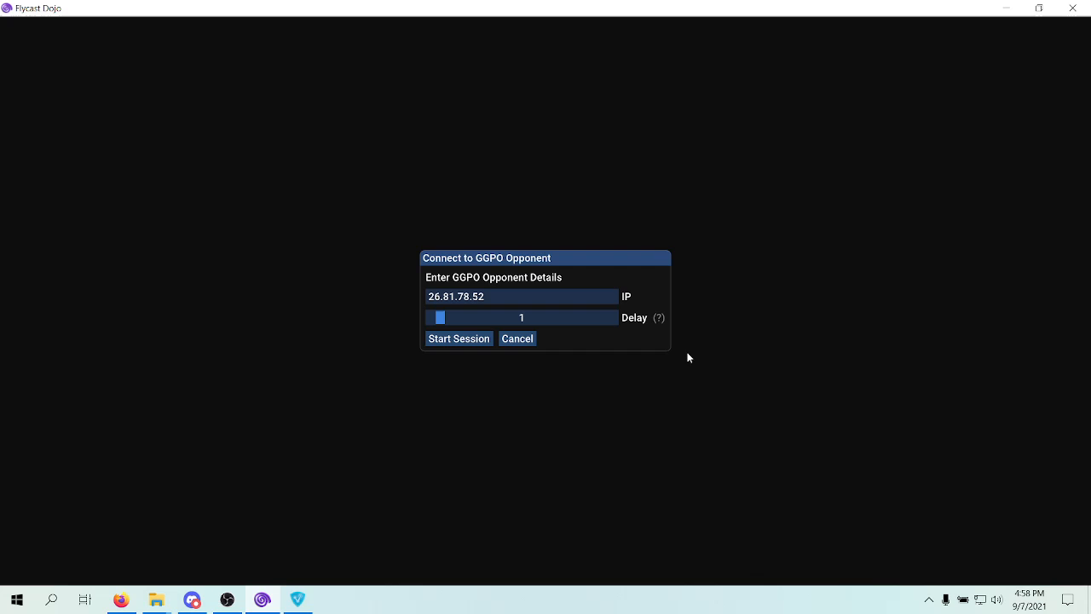
pyautogui.click(294, 595)
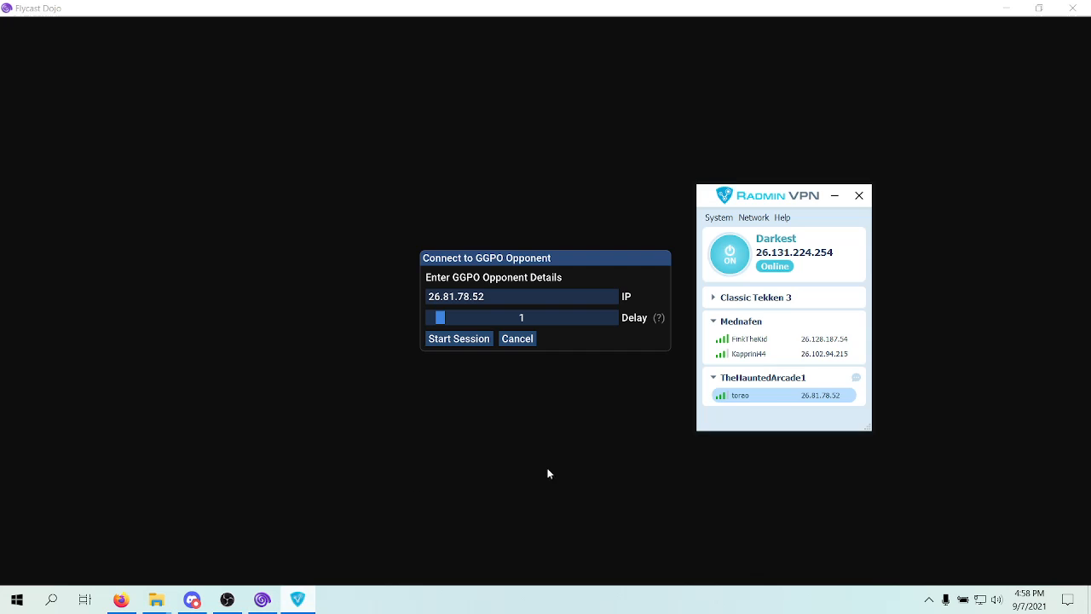
pyautogui.click(834, 195)
pyautogui.moveTo(443, 320)
pyautogui.mouseDown()
pyautogui.moveTo(453, 317)
pyautogui.moveTo(442, 318)
pyautogui.mouseUp()
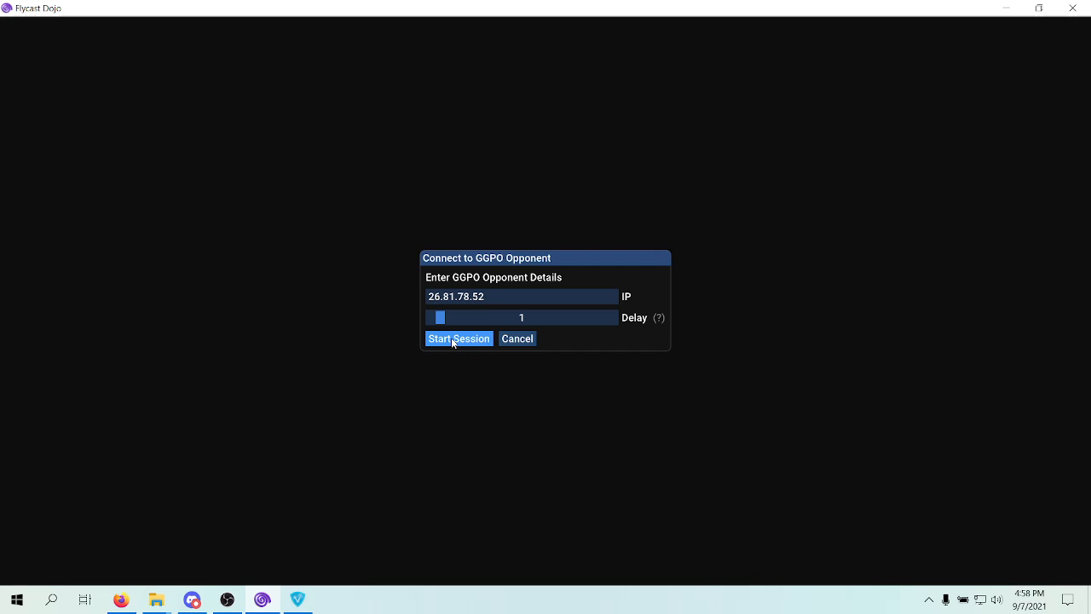
pyautogui.click(452, 339)
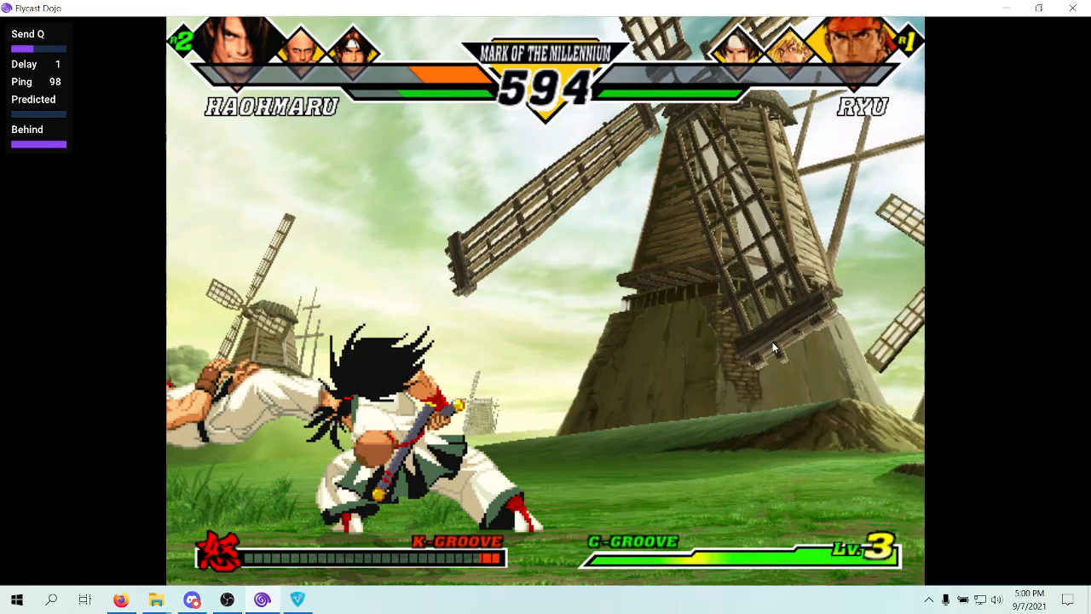
# Step: Open the in-game emulator menu during the netplay match and exit to the game list
pyautogui.press('Tab')
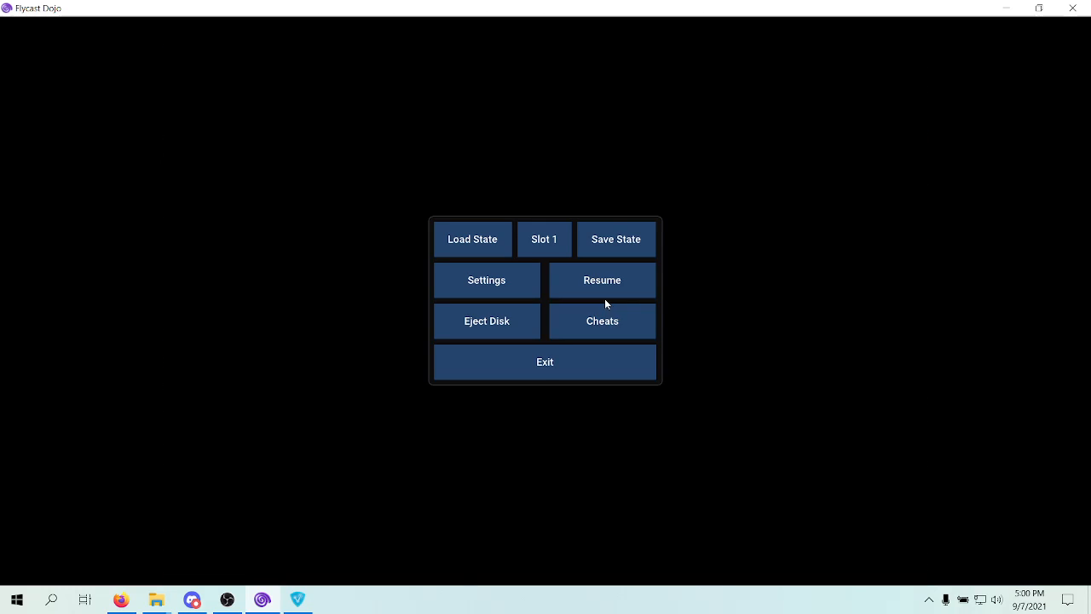
pyautogui.click(580, 356)
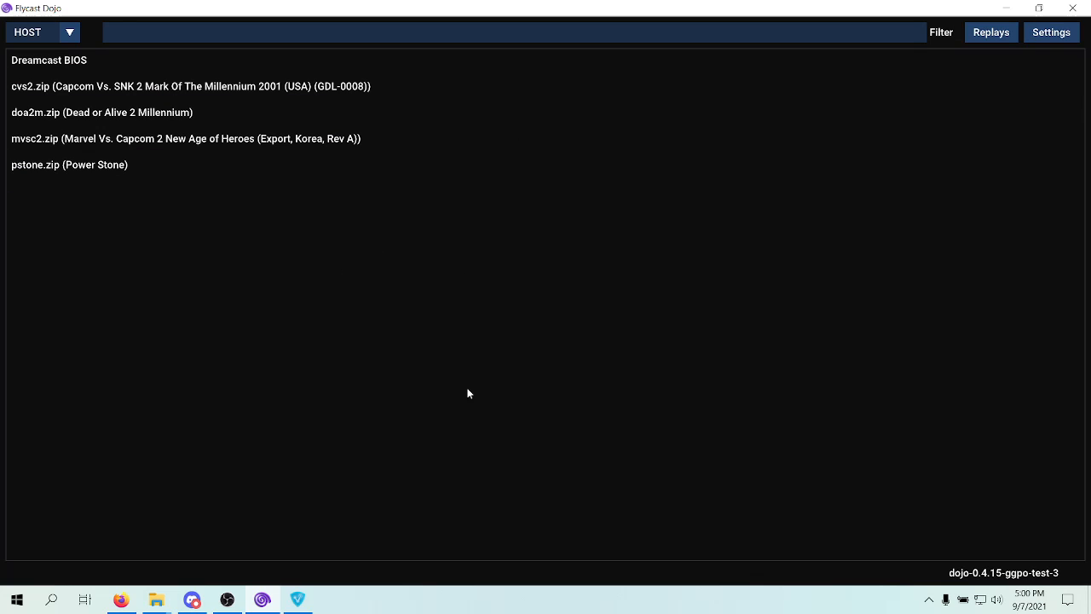
pyautogui.click(266, 601)
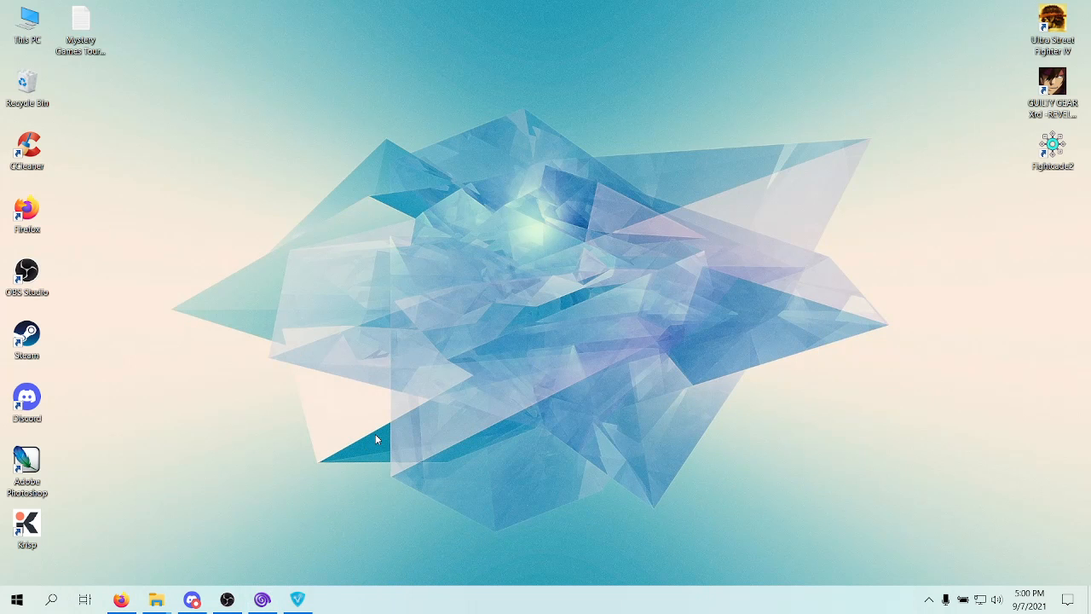
pyautogui.click(266, 600)
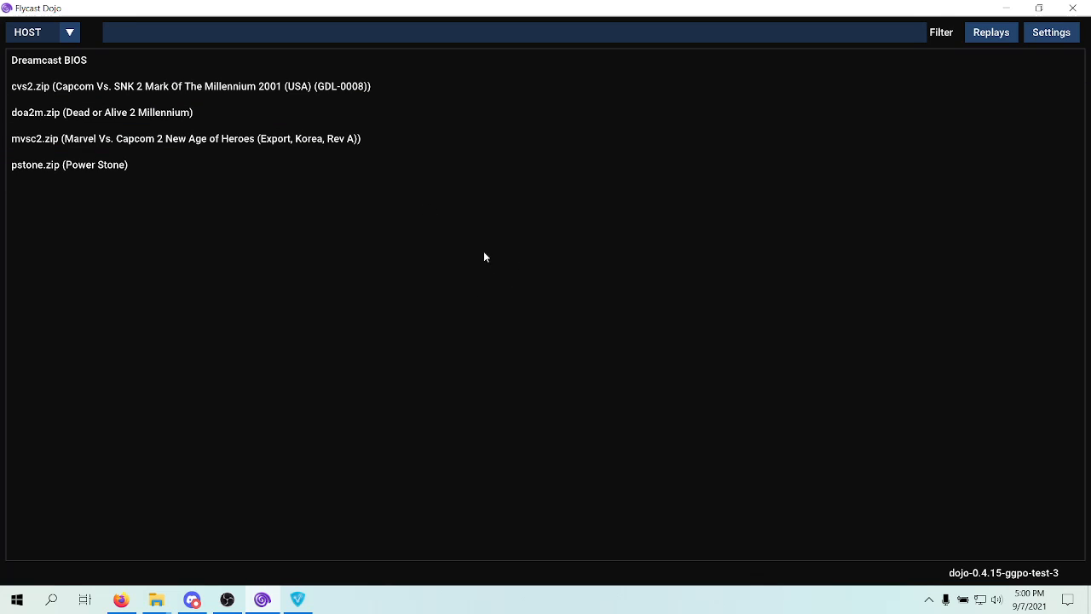
pyautogui.click(229, 600)
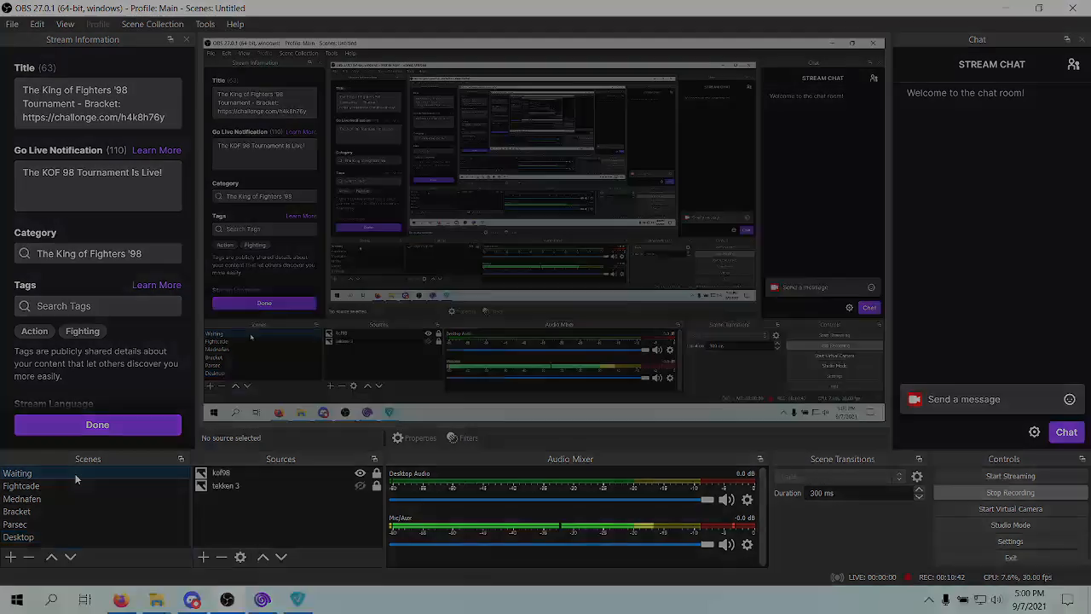